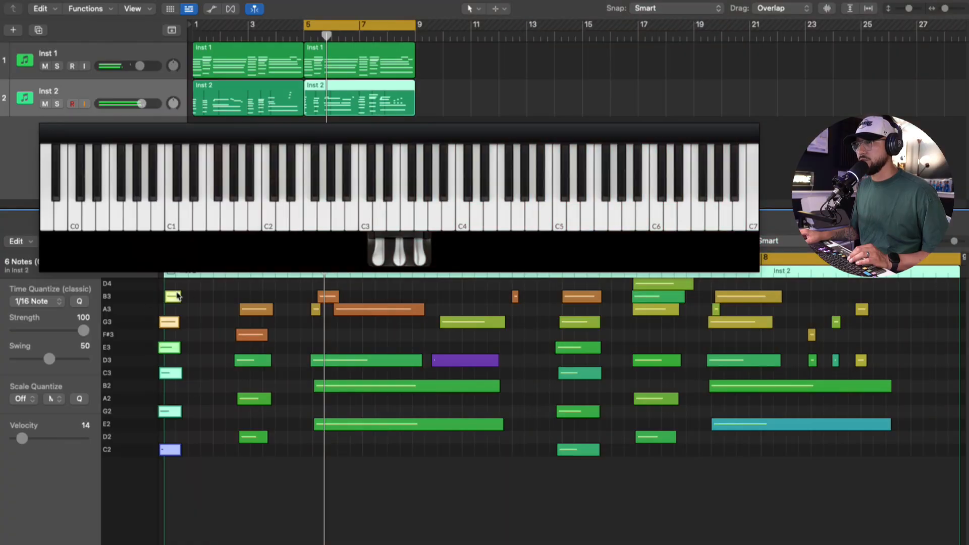
- Lengthen the notes of the first two chords in the second Inst 2 region so each chord sustains longer
left_click_drag(184, 322, 225, 346)
left_click_drag(272, 360, 300, 381)
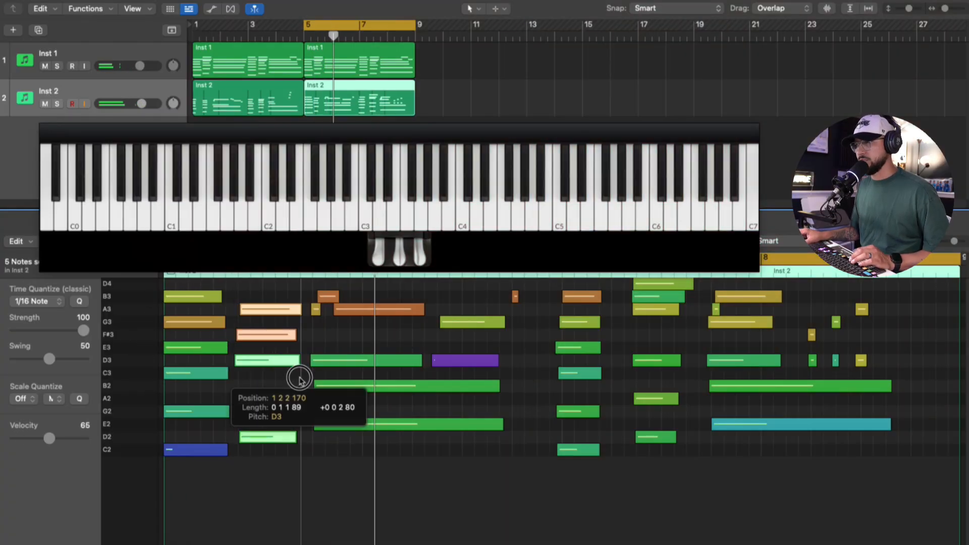
left_click(354, 469)
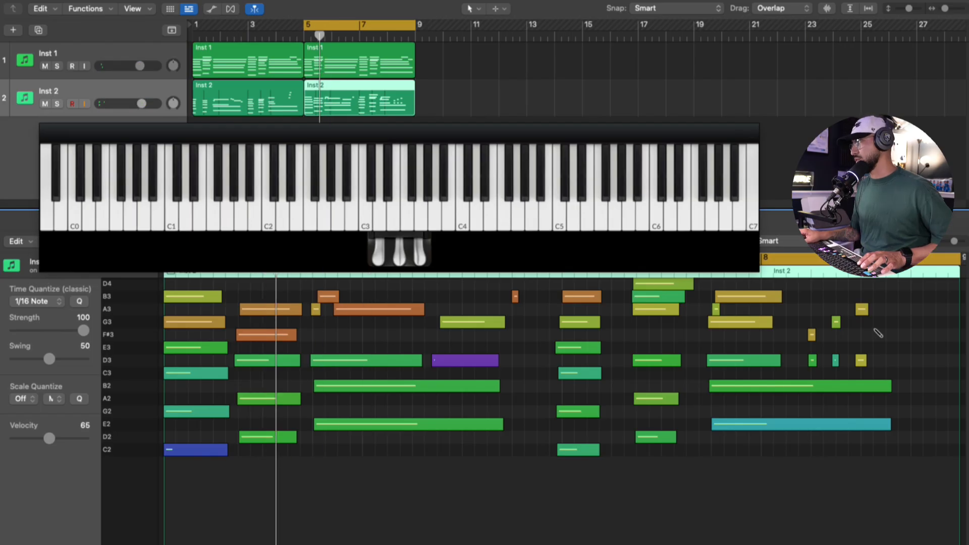
- Add G3 and E3 notes at the end of the second Inst 2 region and lengthen the short B3 note near its middle
left_click_drag(891, 322, 904, 323)
left_click_drag(881, 367, 814, 293)
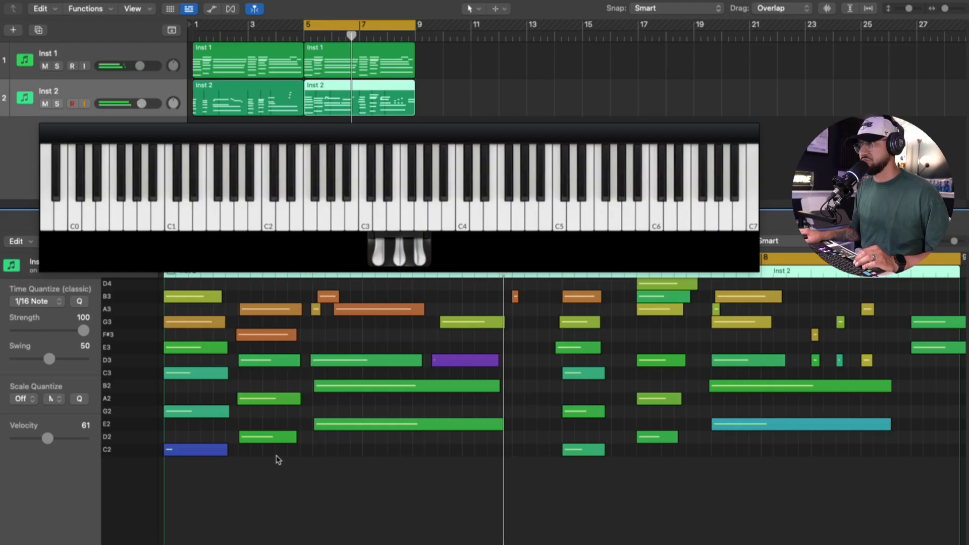
left_click_drag(518, 299, 548, 317)
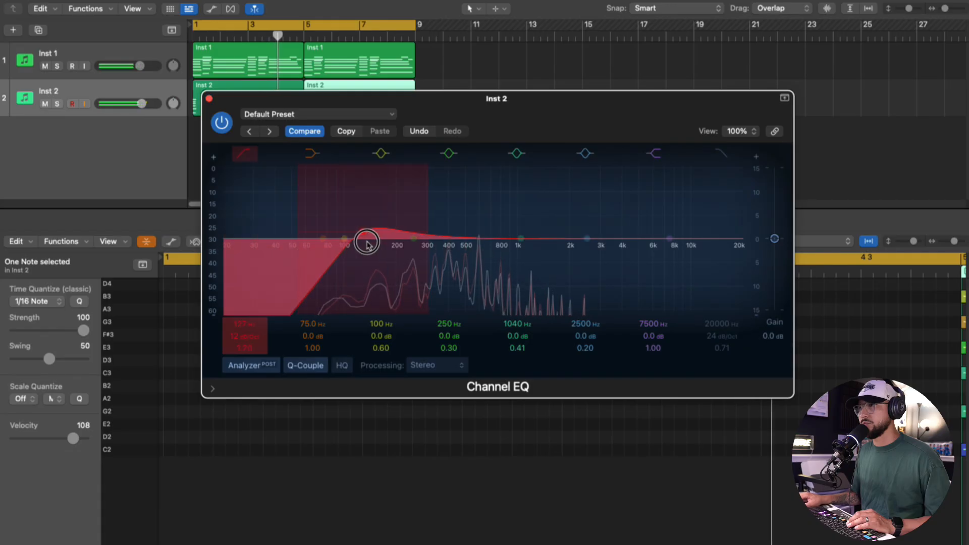
- Adjust the Modern Upright sound on Inst 2 in the Addictive Keys editor, setting its master volume to -2.65 dB
left_click_drag(367, 242, 414, 250)
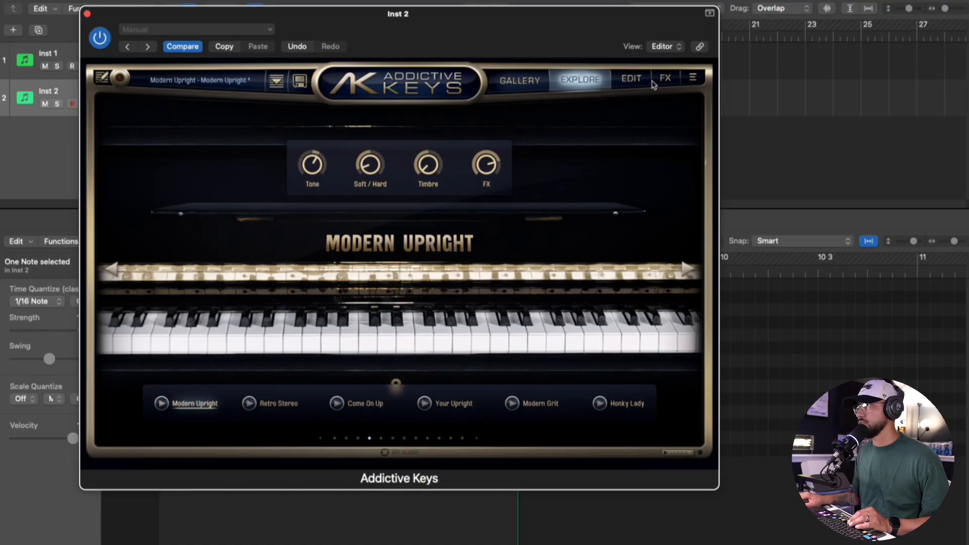
left_click(653, 83)
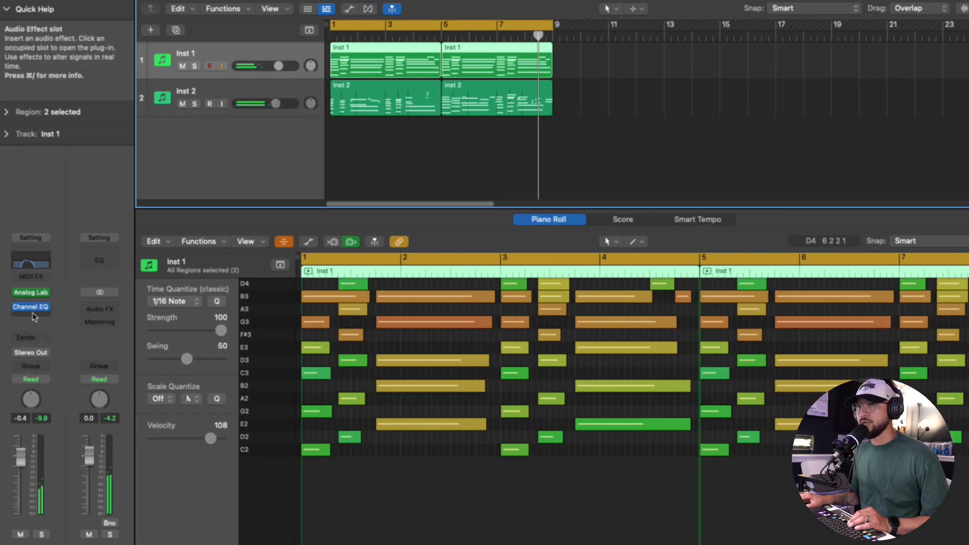
- Insert the Sugar Bytes Effectrix plug-in in stereo on the Inst 1 track
left_click(34, 318)
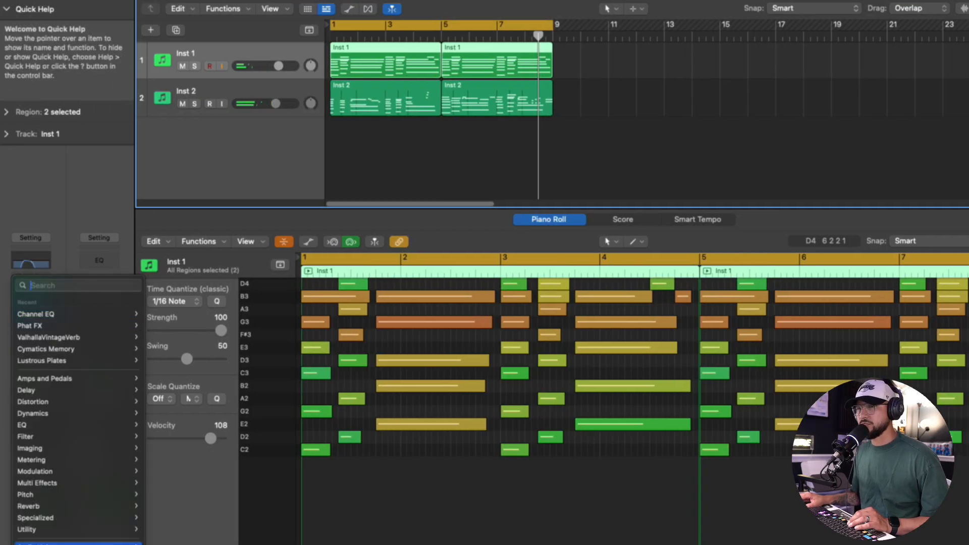
mouse_move(78, 544)
mouse_move(177, 501)
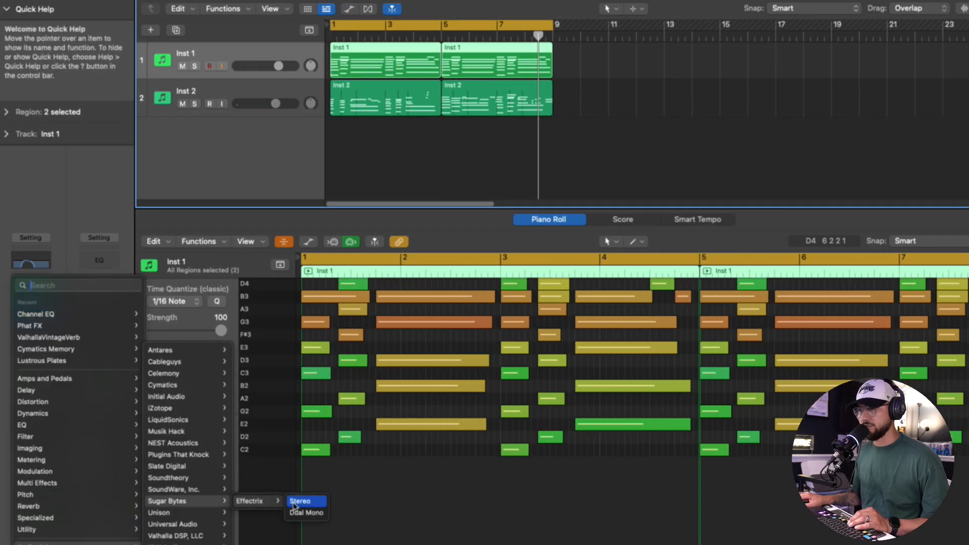
left_click(303, 503)
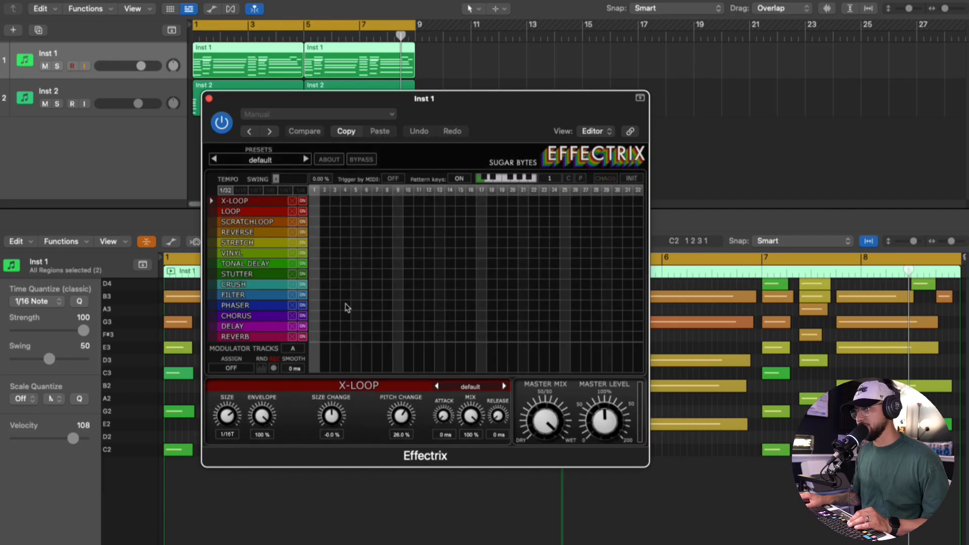
- Enable Effectrix's Stutter effect across all 32 steps and edit the step levels in its level pattern
left_click(319, 273)
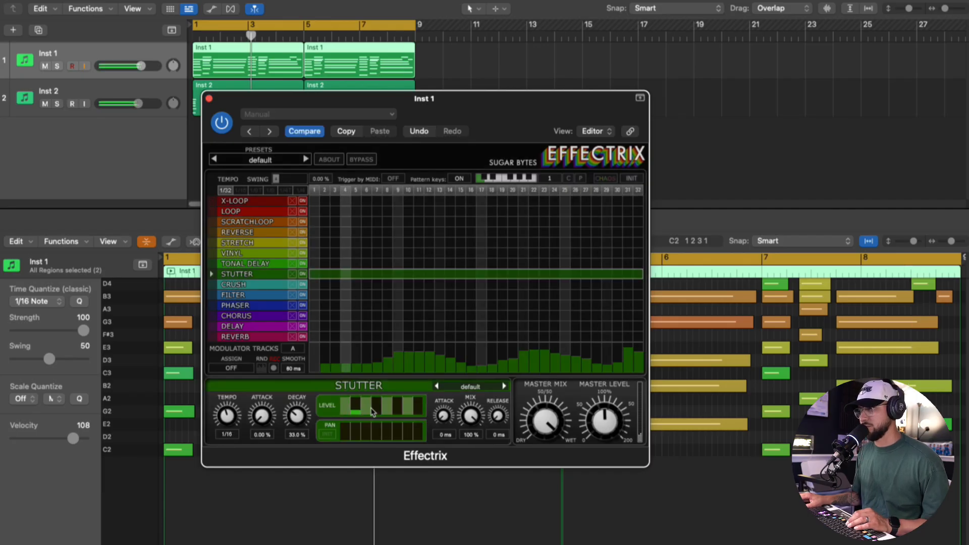
left_click(376, 406)
left_click(407, 411)
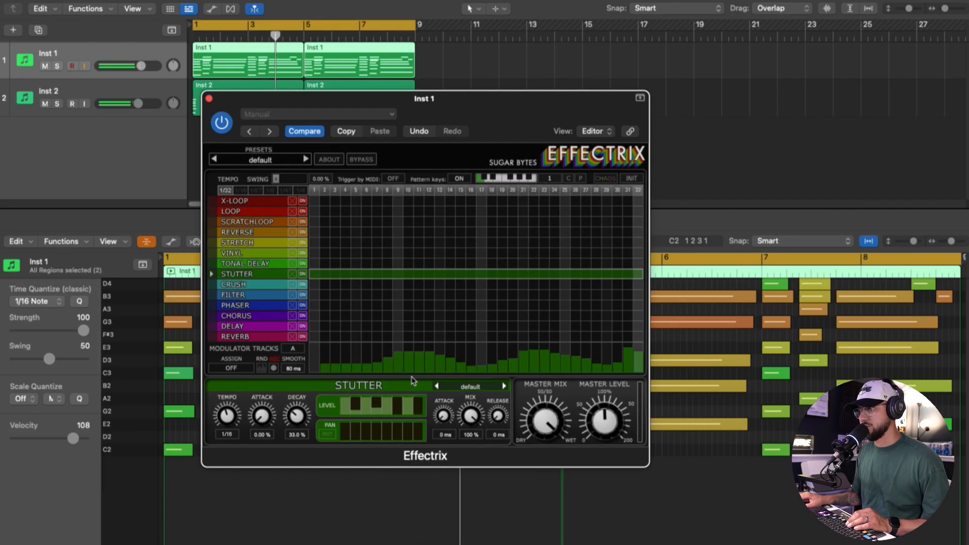
- Set the Stutter mix to 54.5% with the master mix fully wet, and slightly raise the Inst 2 track volume
left_click_drag(226, 416, 546, 510)
left_click_drag(470, 416, 472, 448)
left_click_drag(227, 416, 229, 487)
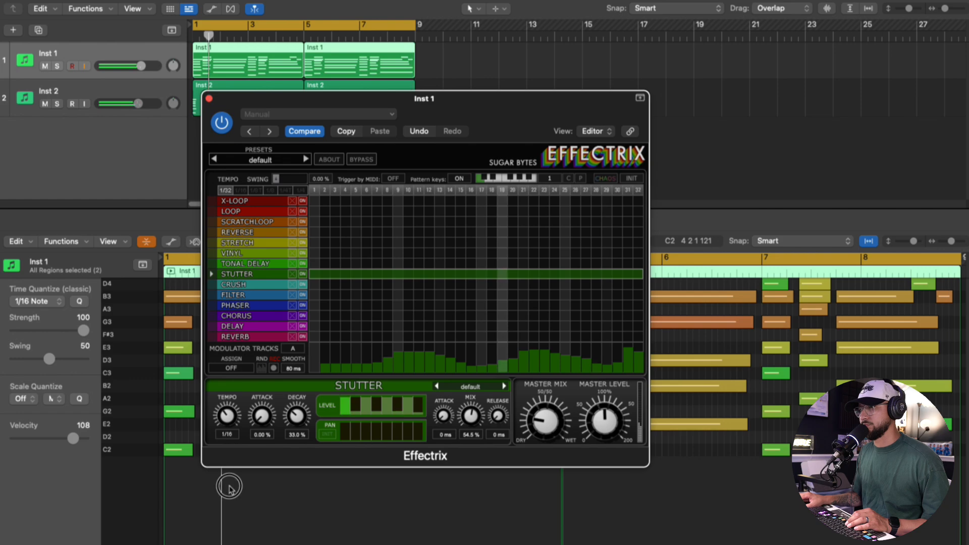
left_click_drag(545, 421, 531, 237)
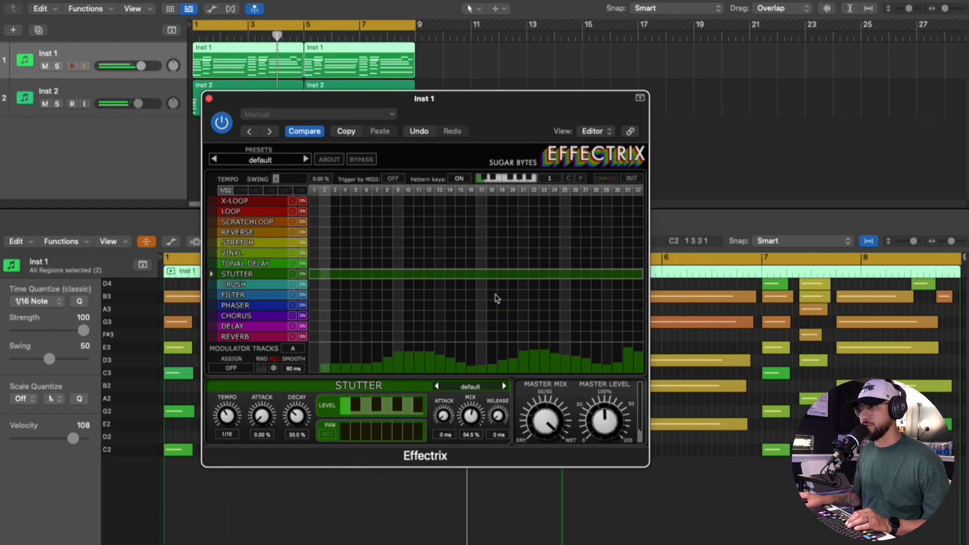
left_click_drag(138, 104, 146, 107)
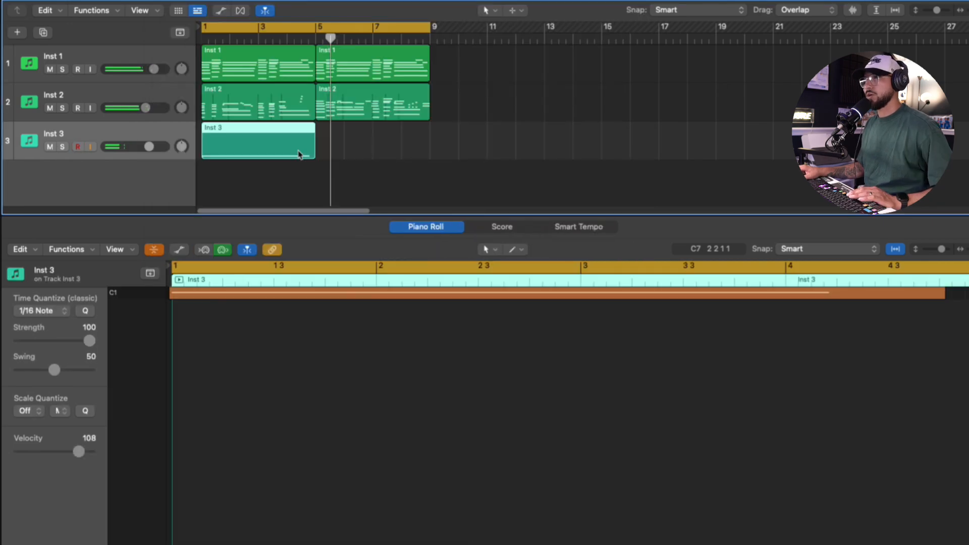
- Add a software instrument track below Inst 3 and trigger pad A of Female RnB Vocal Loop 23 in Serato Sample
left_click(299, 146)
left_click(259, 160)
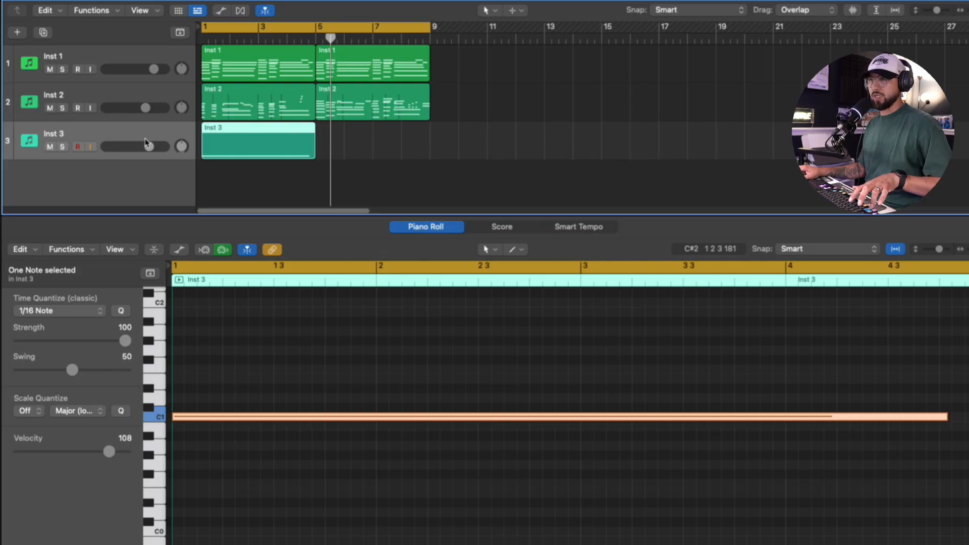
key("alt+super+s")
key("i")
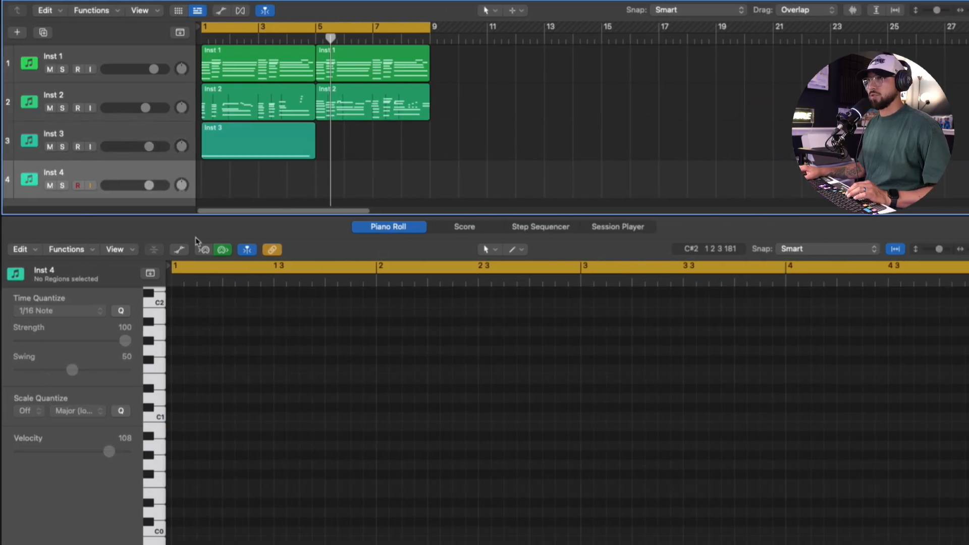
left_click(30, 309)
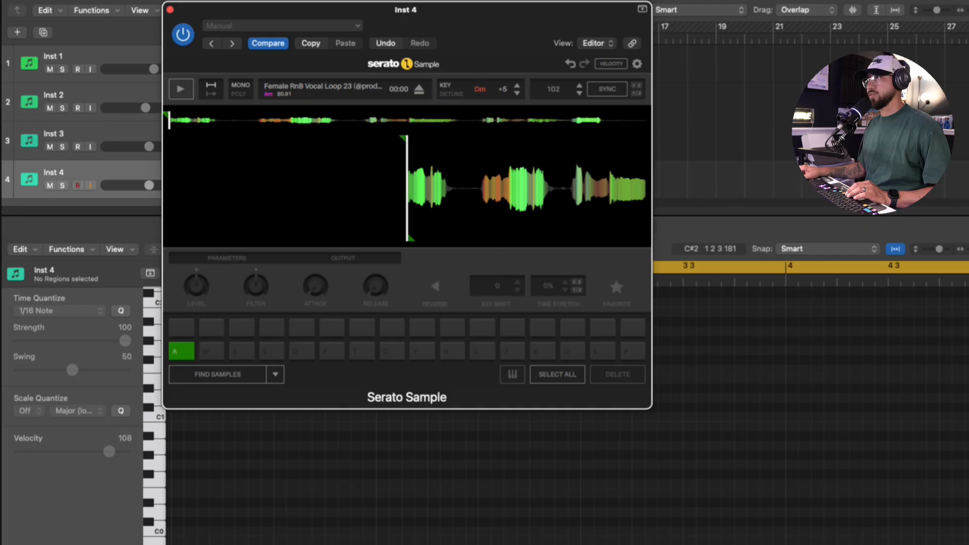
key("a")
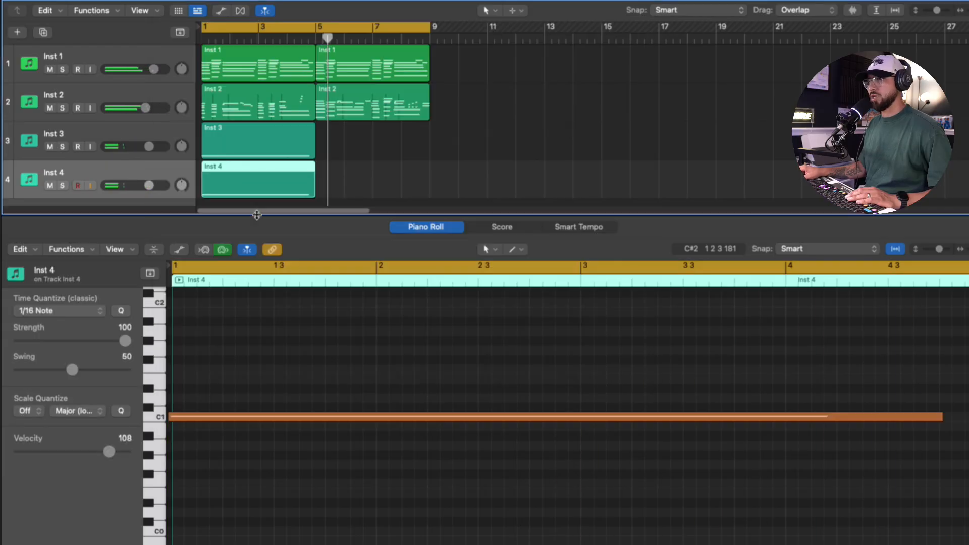
- Combine the Inst 3 and Inst 4 tracks into a summing track stack
left_click(287, 339)
key("super+a")
left_click(110, 173)
key("super+shift+d")
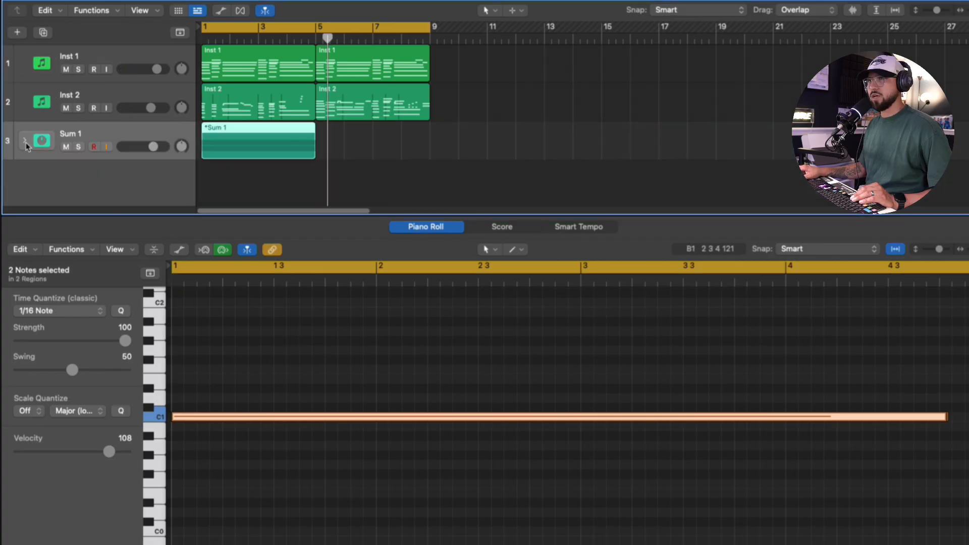
- Shape Sum 1 with a Channel EQ during playback, placing a low cut near 226 Hz and pulling the high cut down
left_click(25, 140)
left_click(108, 134)
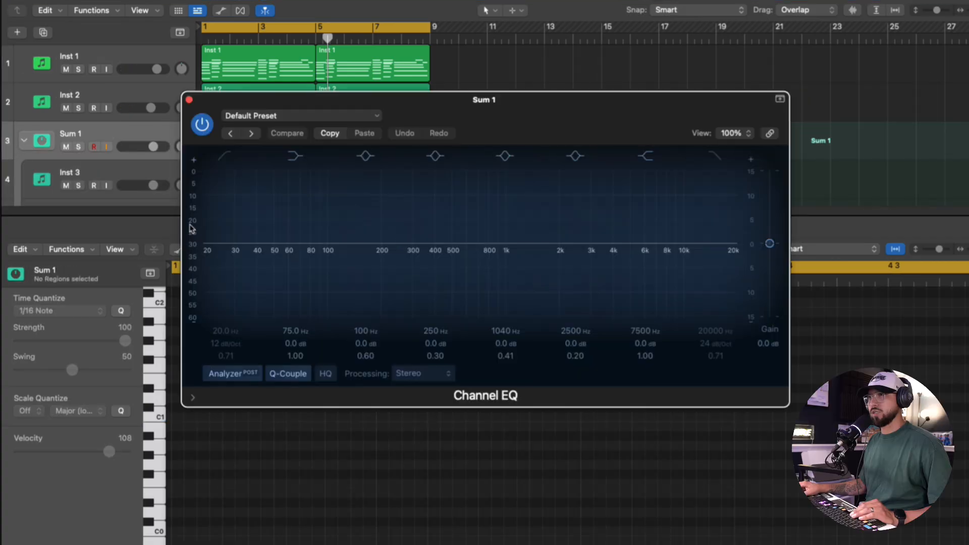
key("space")
left_click(229, 159)
left_click_drag(216, 240, 364, 243)
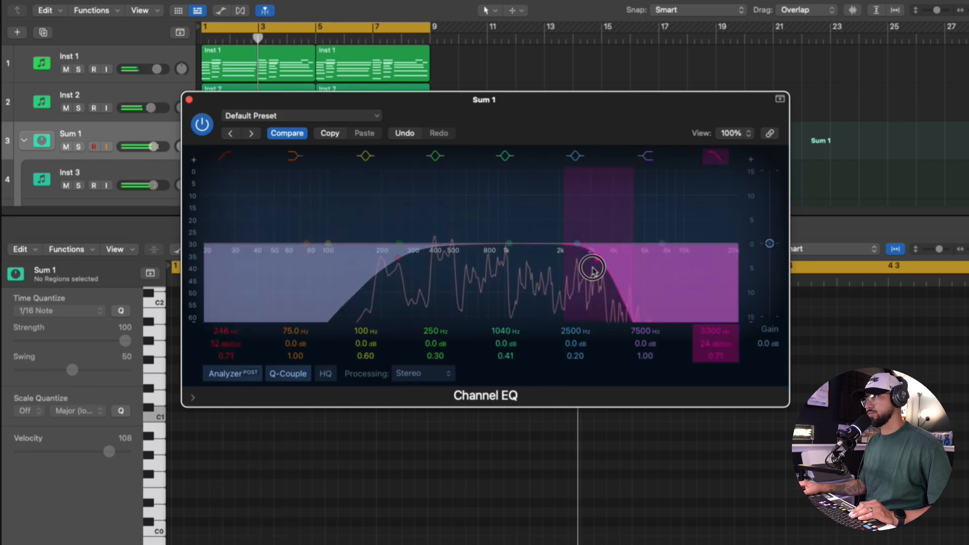
left_click_drag(592, 271, 597, 272)
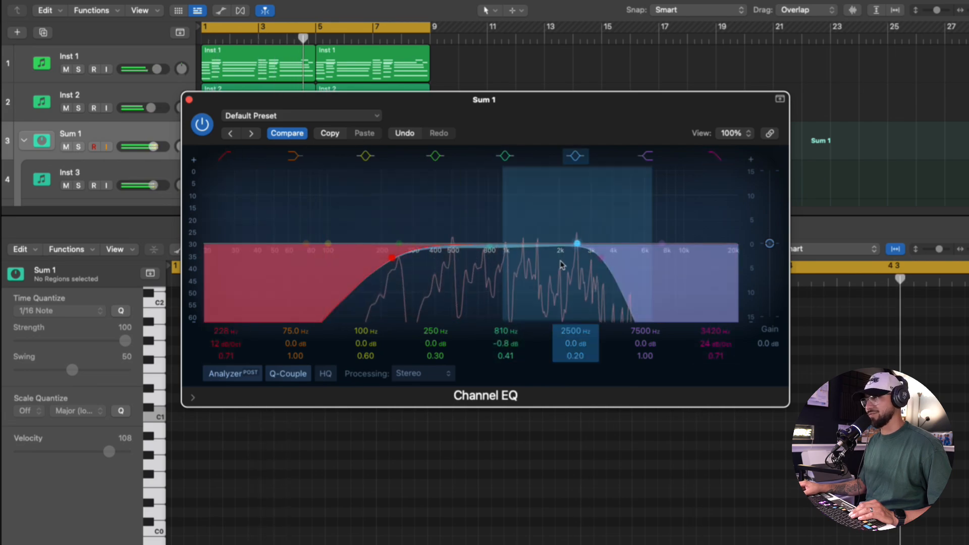
left_click_drag(601, 258, 571, 256)
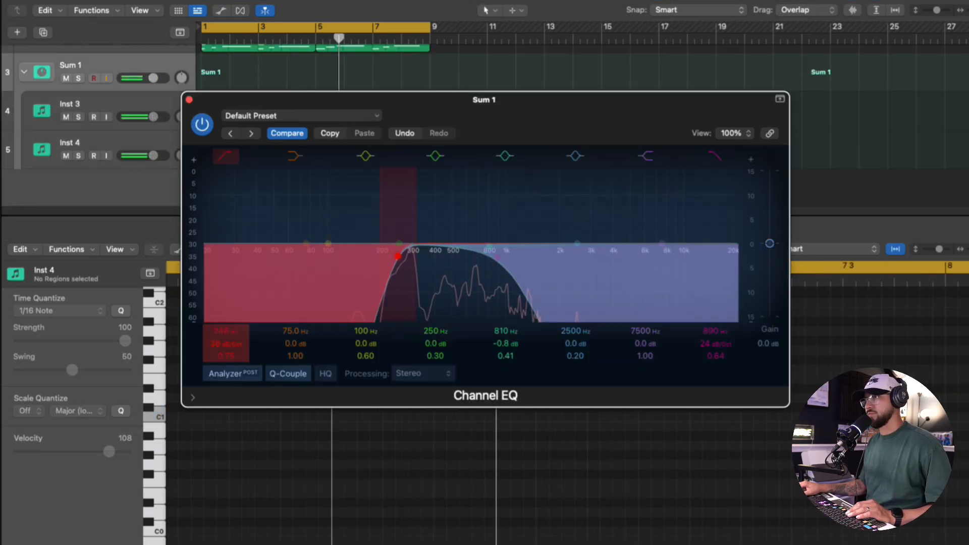
- Insert a stereo ValhallaVintageVerb on Sum 1 and adjust its reverb mix
left_click_drag(226, 344, 227, 354)
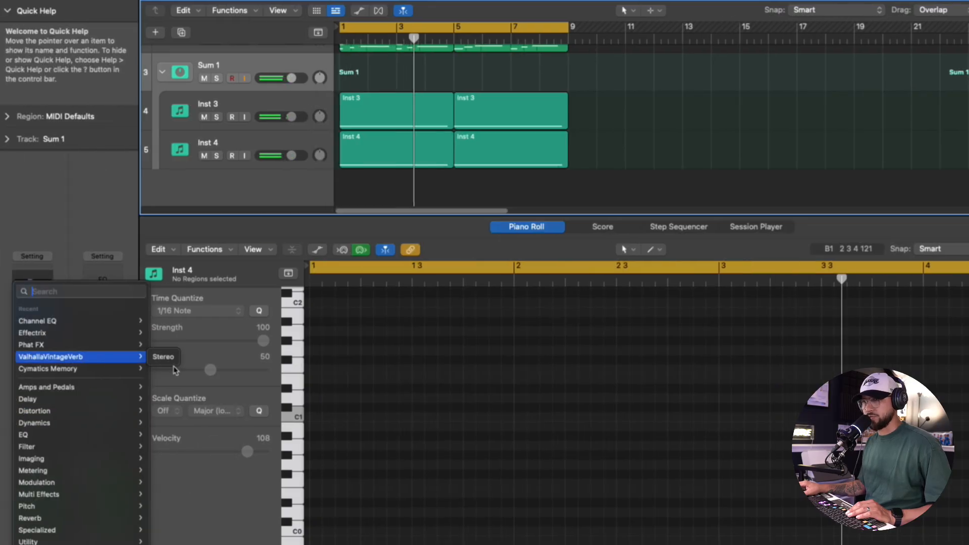
left_click(163, 357)
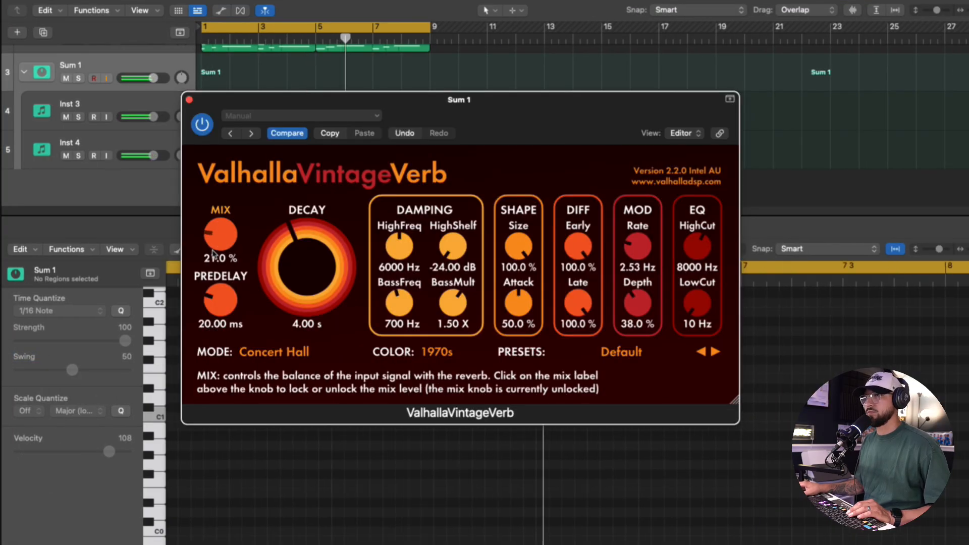
left_click(190, 101)
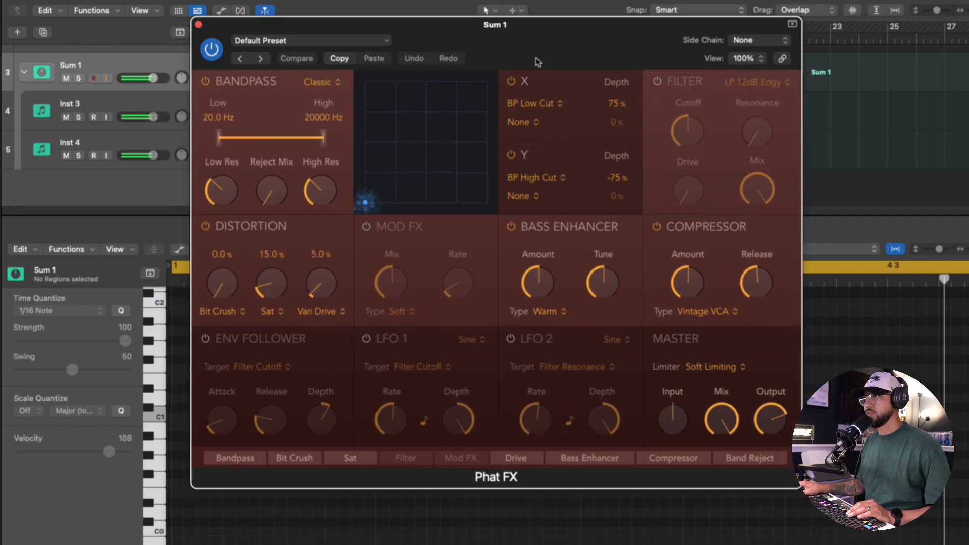
left_click_drag(555, 30, 514, 103)
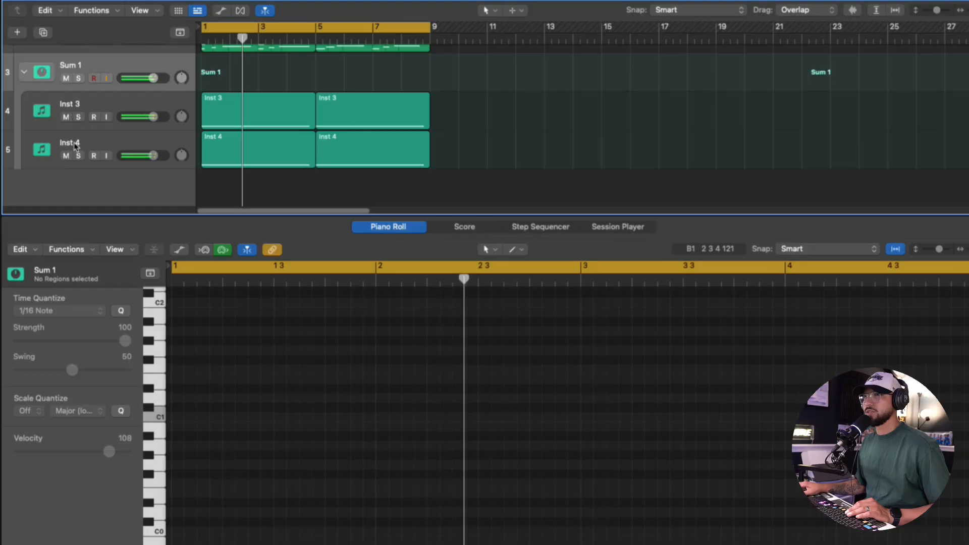
- Audition the layers inside Sum 1 separately by muting and unmuting Inst 4 and Inst 3
left_click(66, 156)
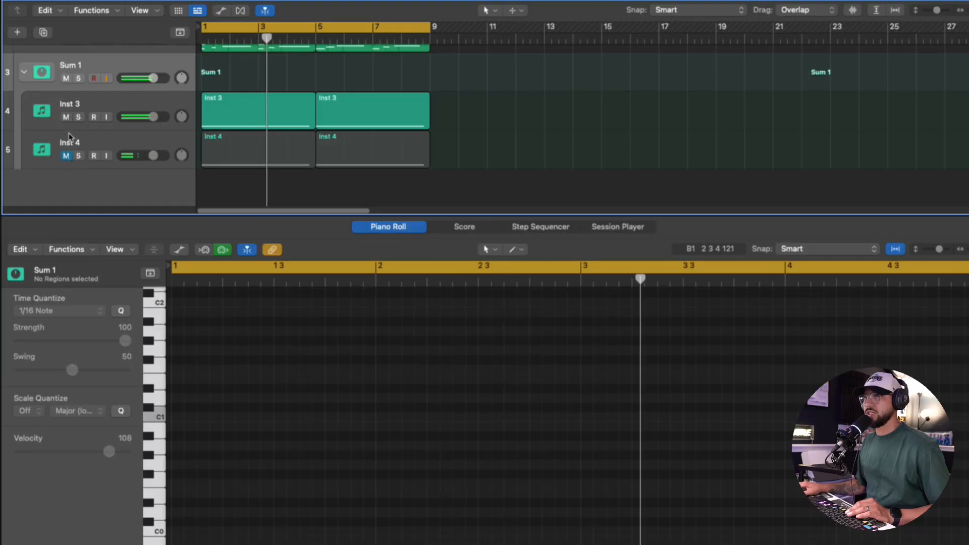
left_click(67, 123)
left_click(66, 117)
left_click(66, 156)
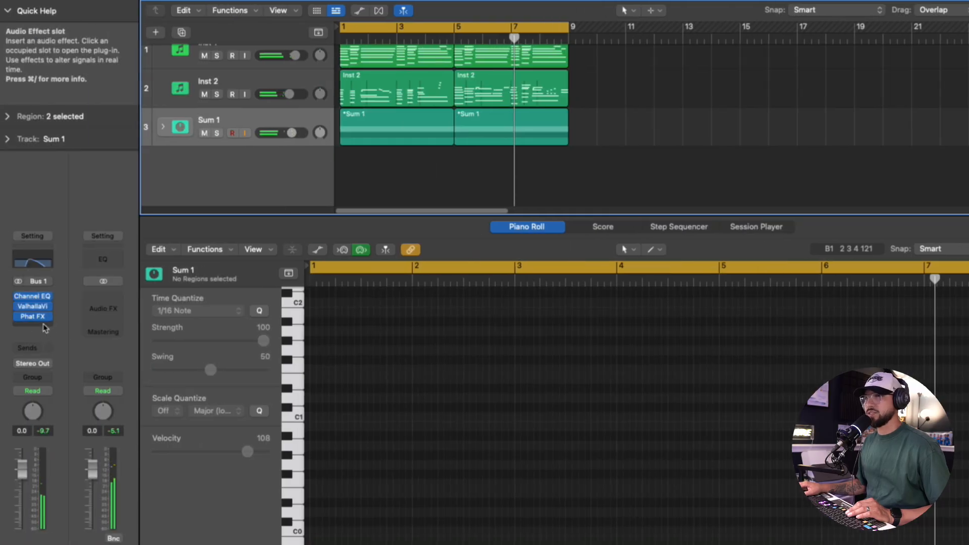
- Insert the Echo delay on Sum 1 and lower its wet level
left_click(34, 324)
left_click(169, 412)
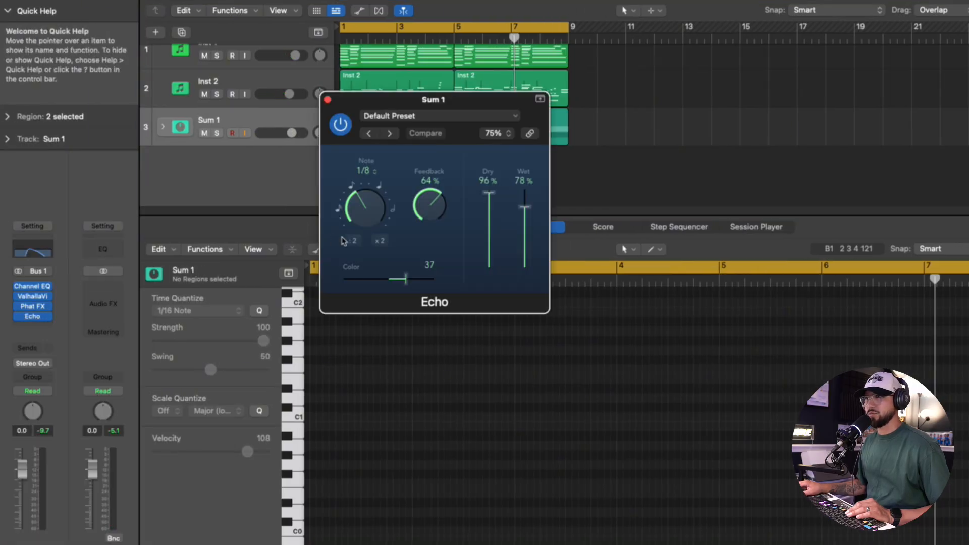
left_click_drag(525, 207, 525, 256)
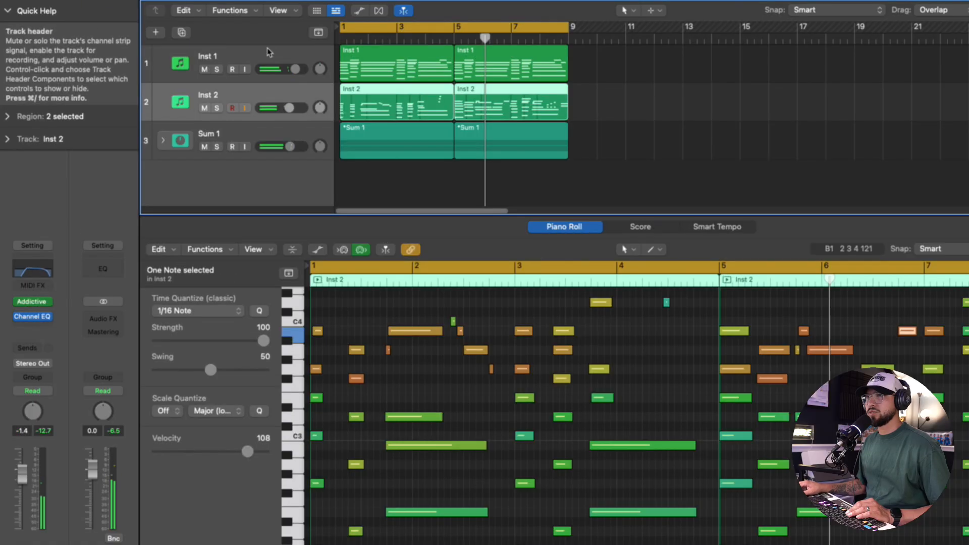
- Switch the pan controls of Inst 1 and Inst 2 to Stereo Pan and play the loop with Sum 1 selected
left_click(268, 52)
left_click(50, 427)
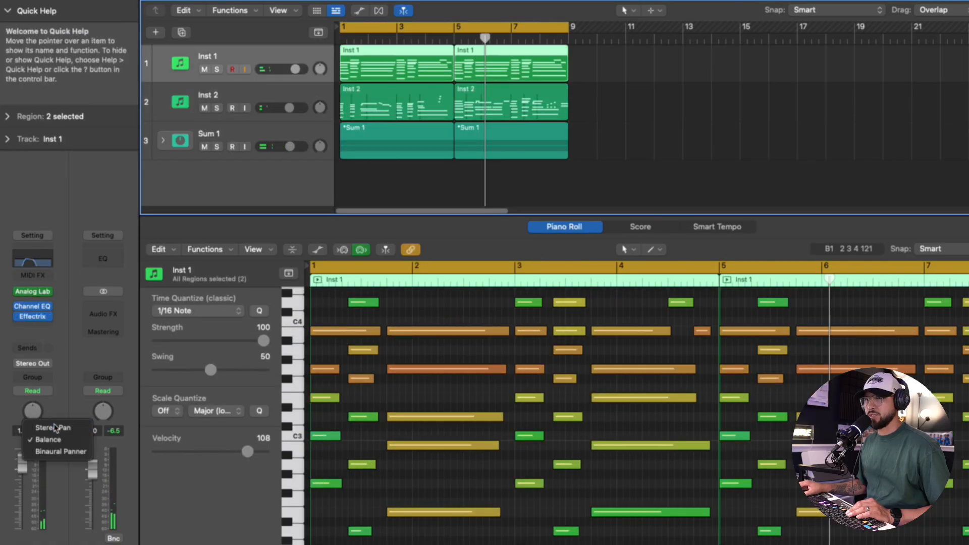
left_click(305, 109)
right_click(33, 412)
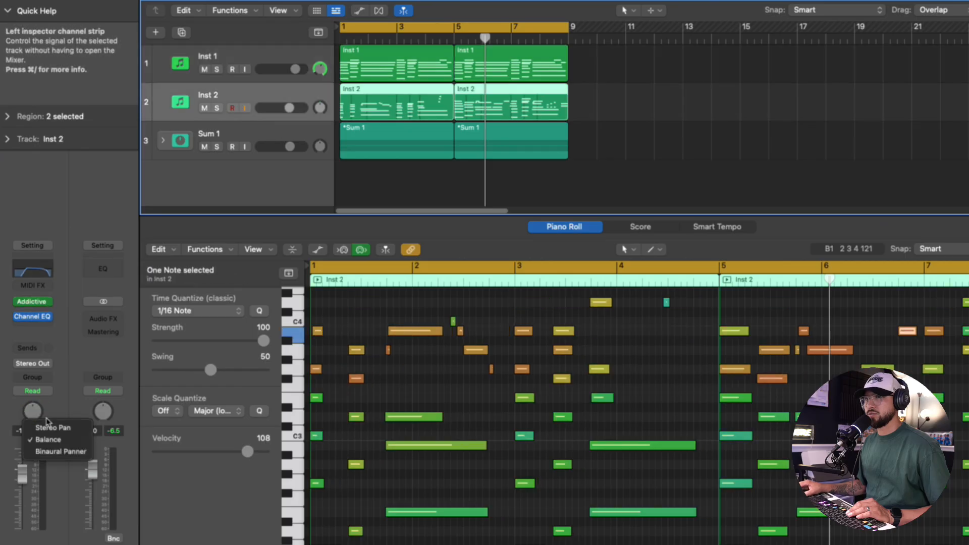
left_click(279, 154)
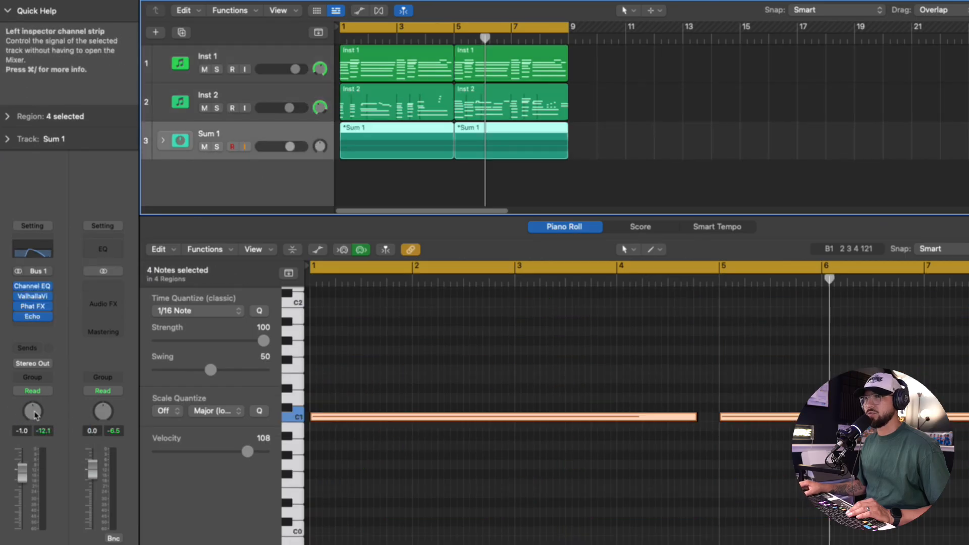
key("space")
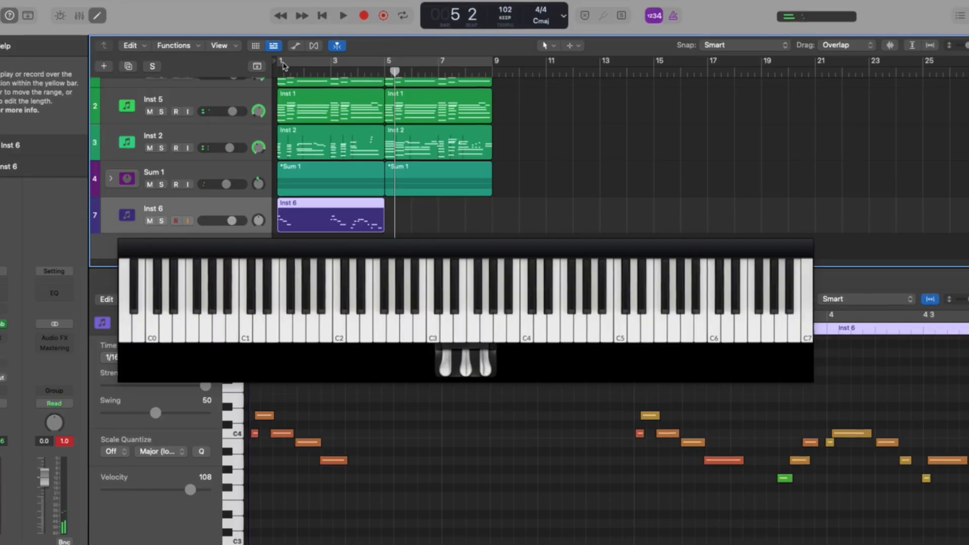
left_click_drag(283, 66, 391, 65)
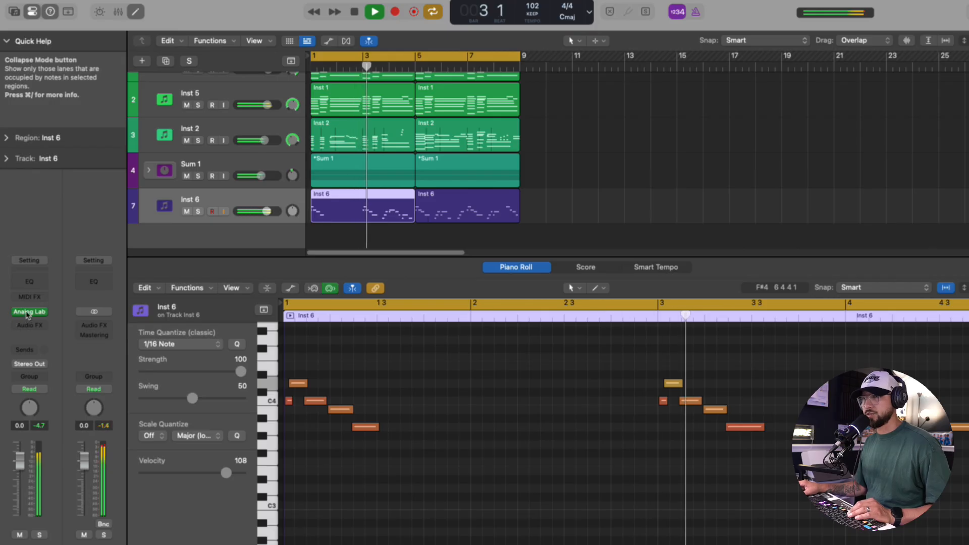
- In Inst 6's Analog Lab, adjust Classic Sine Lead by lowering Time, setting Movement to 0.080 and raising Chorus Mix to about 0.176
left_click(28, 312)
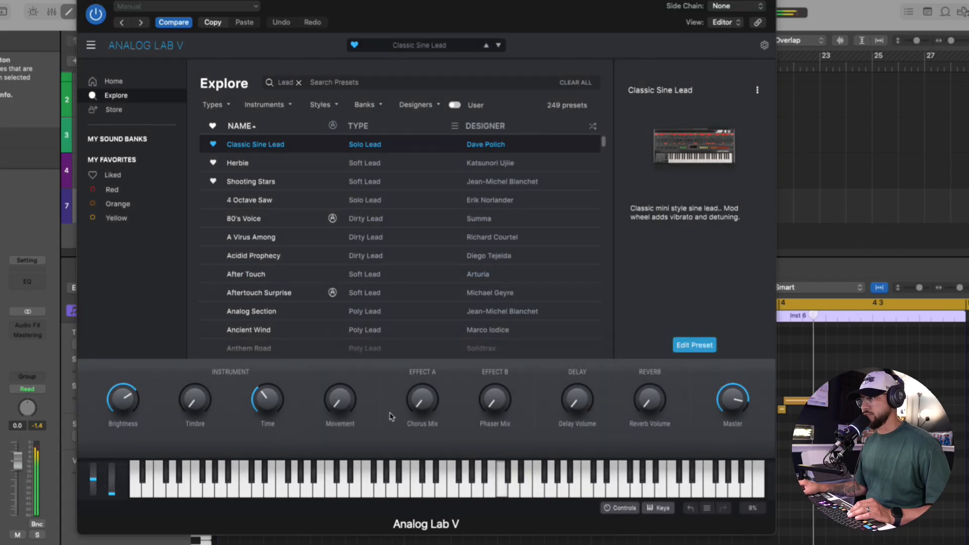
mouse_move(123, 400)
left_mouse_down()
mouse_move(123, 426)
mouse_move(124, 401)
left_mouse_up()
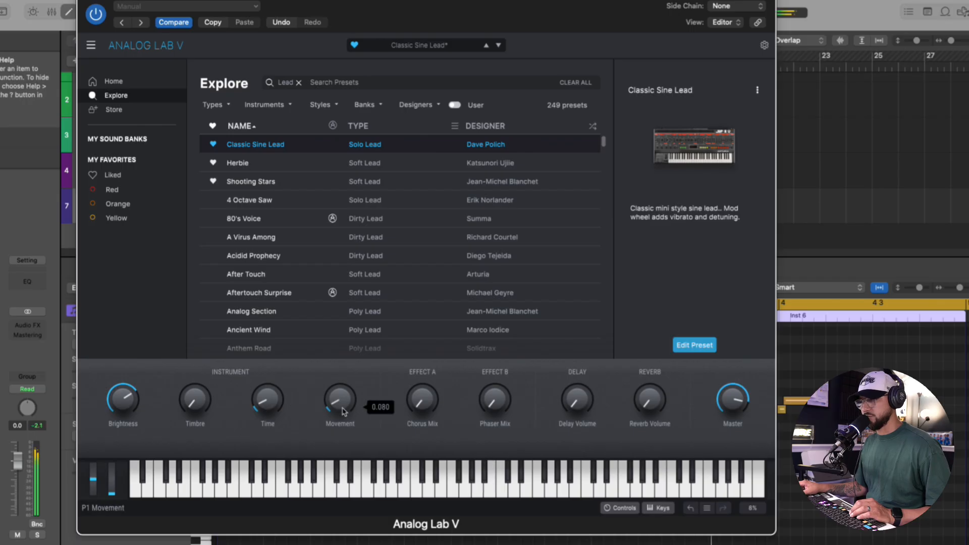
left_click_drag(429, 426, 430, 417)
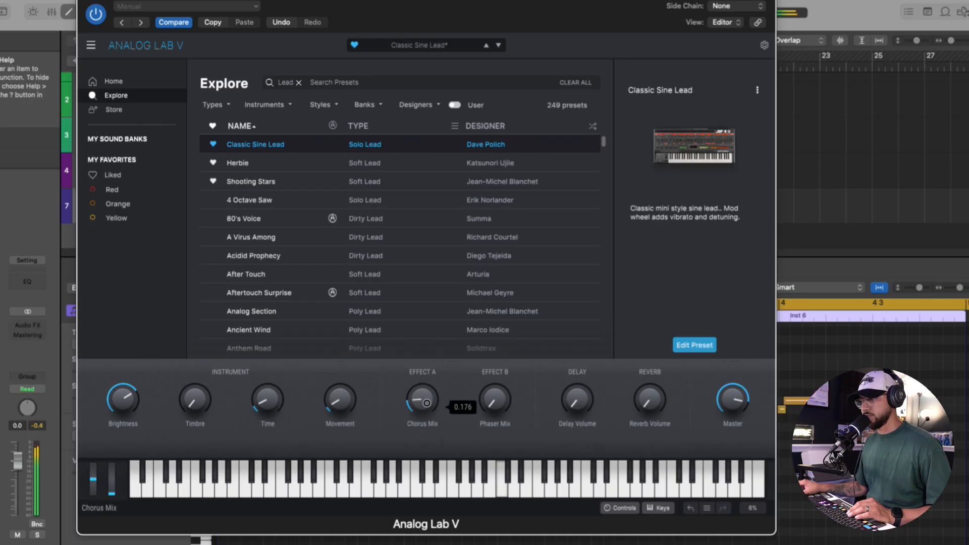
mouse_move(648, 388)
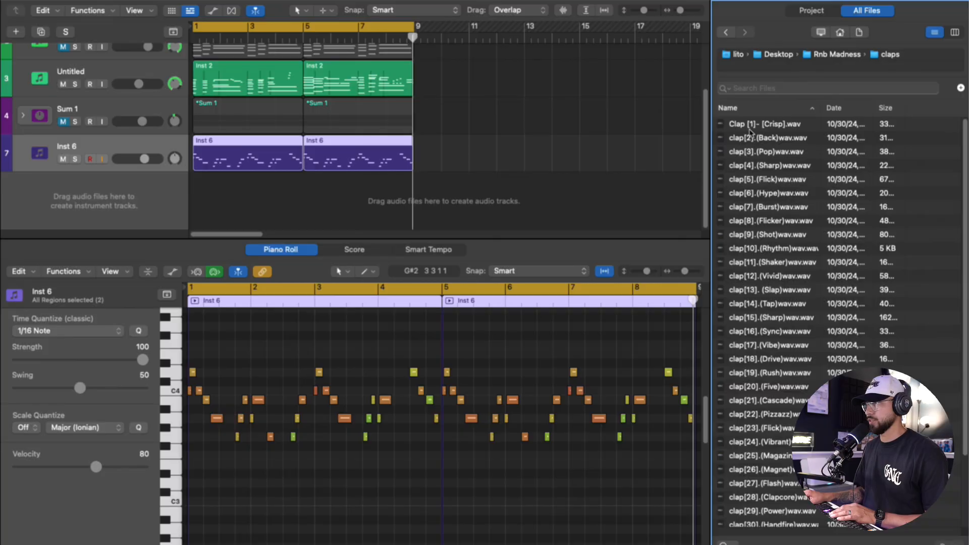
- Add clap[11].(Shaker)wav from the claps folder as a new Quick Sampler track below Inst 6
left_click(752, 127)
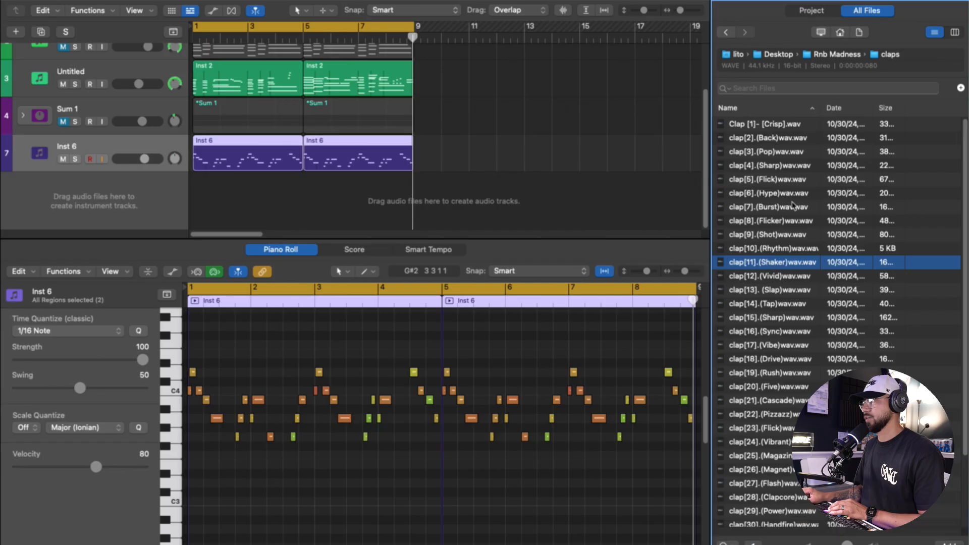
left_click_drag(764, 272, 76, 202)
left_click(60, 156)
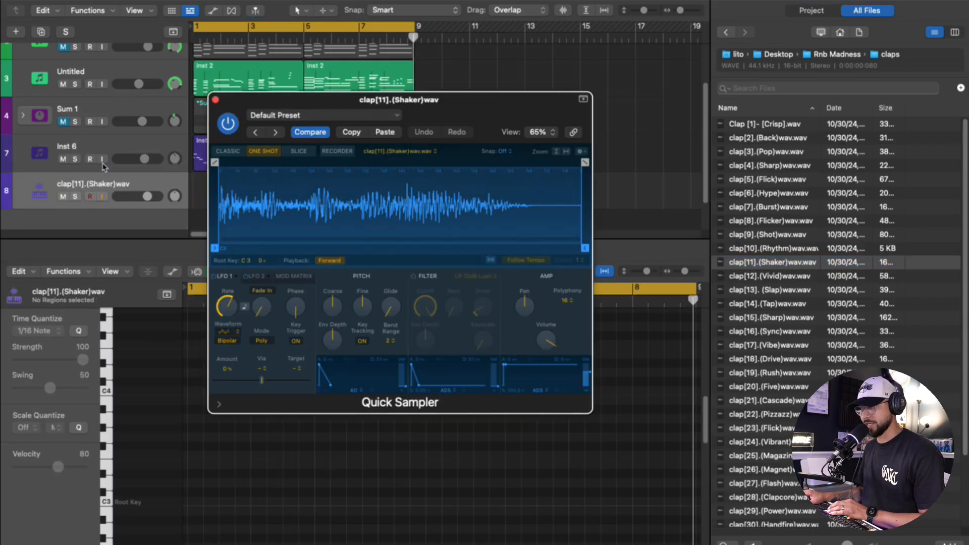
- Program a 16-step clap pattern with hits on steps 5 and 13 and play it with the loop
left_click(345, 322)
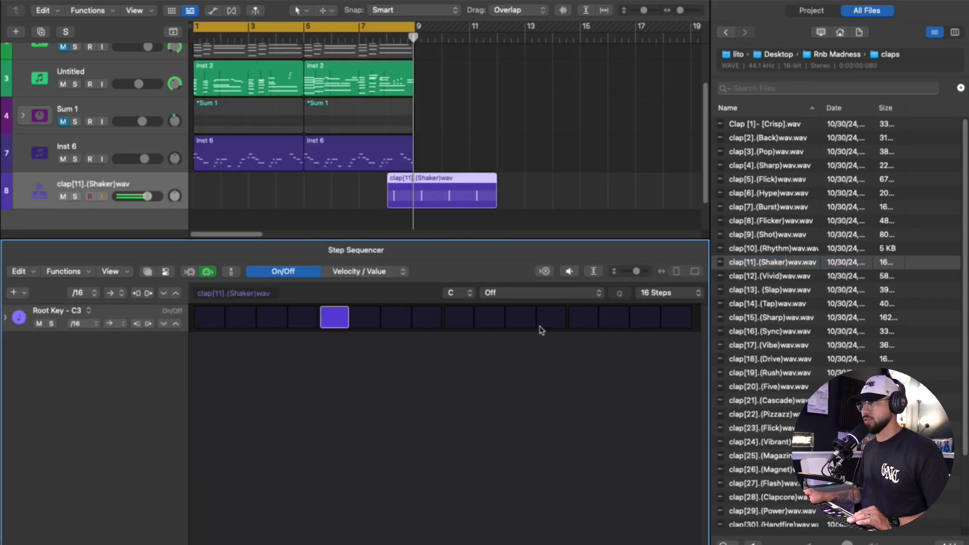
left_click(594, 323)
key("space")
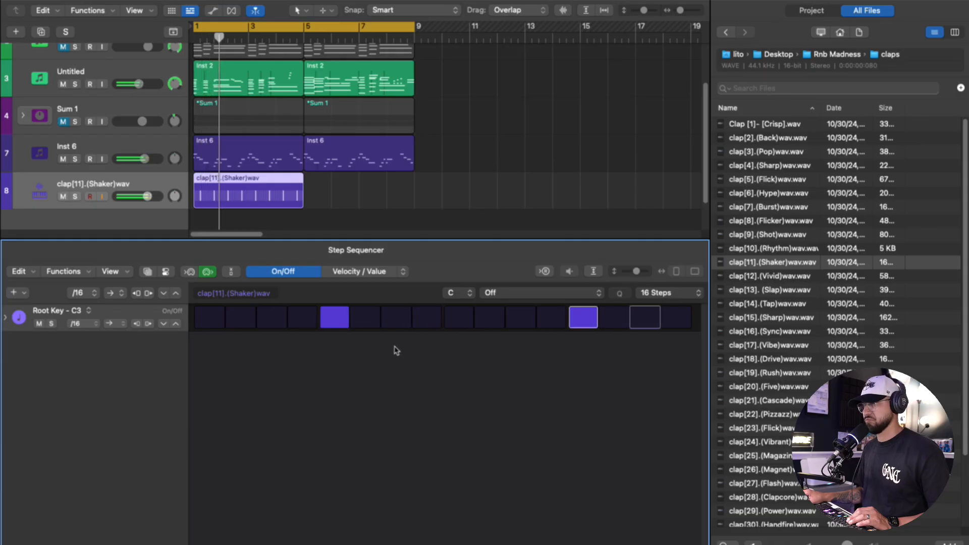
- Replace the clap track's sample with Rim Shot[17]- Works Everytime from the Rim folder
left_click(726, 32)
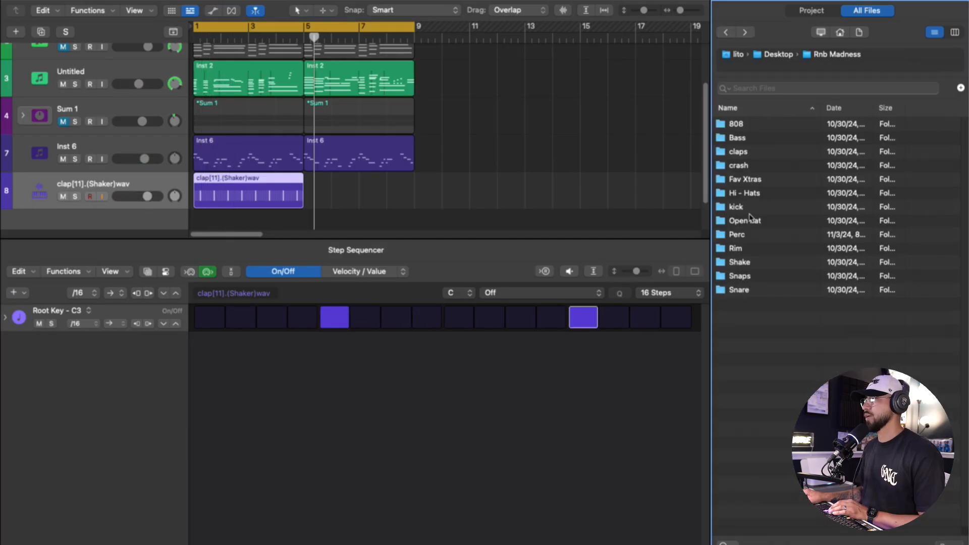
double_click(744, 251)
left_click(770, 206)
left_click(773, 165)
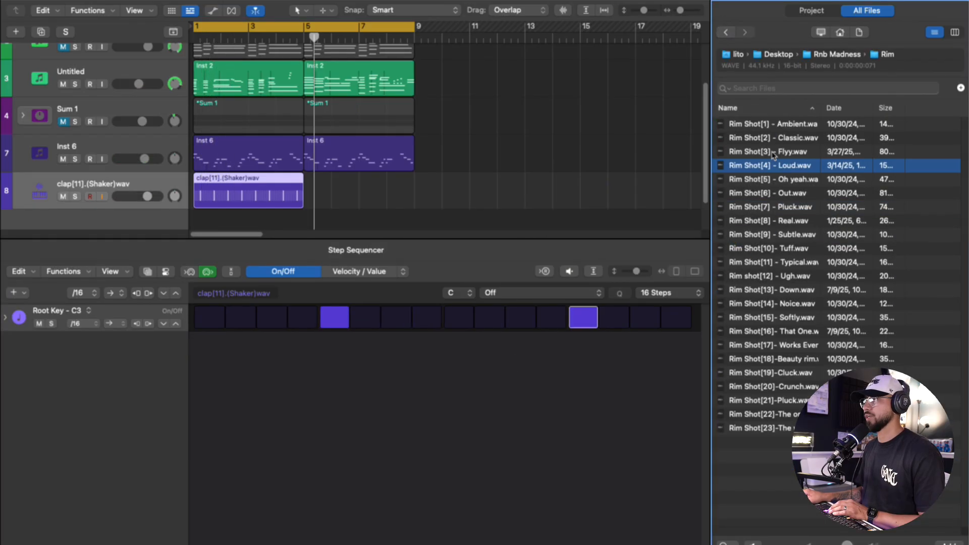
left_click_drag(774, 345, 128, 197)
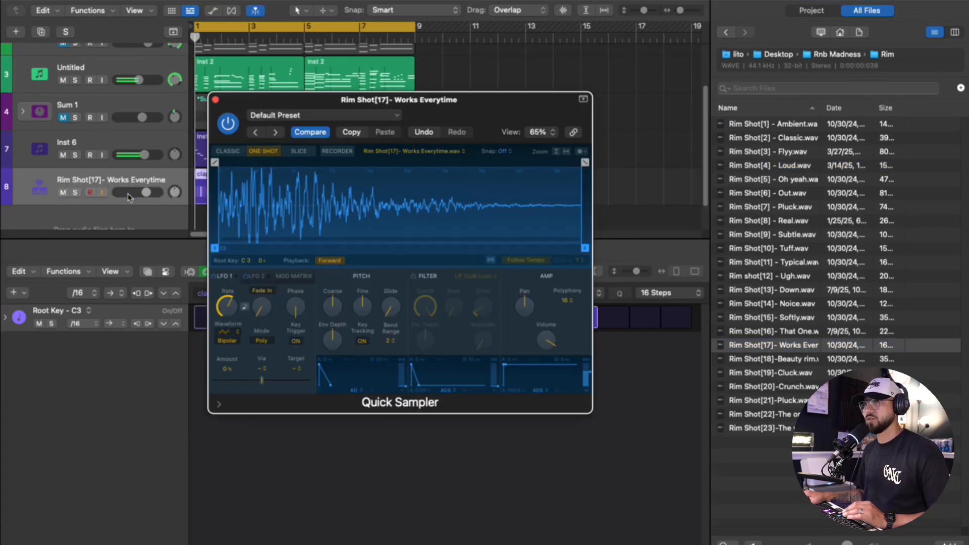
left_click(215, 100)
left_click(146, 193)
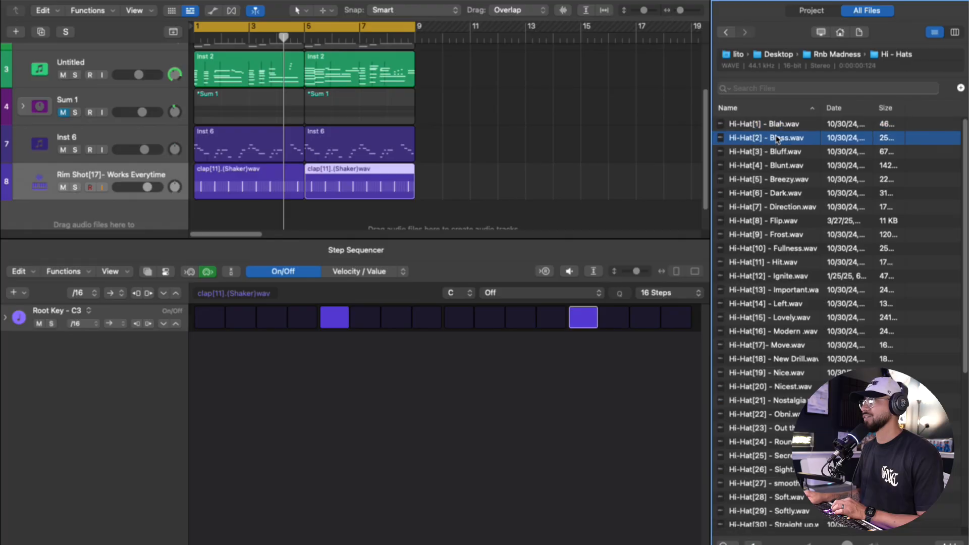
- Add Hi-Hat[2] - Bless as a new track and record a four-bar hi-hat pattern, repeated over bars 5 to 8
left_click_drag(768, 138, 120, 163)
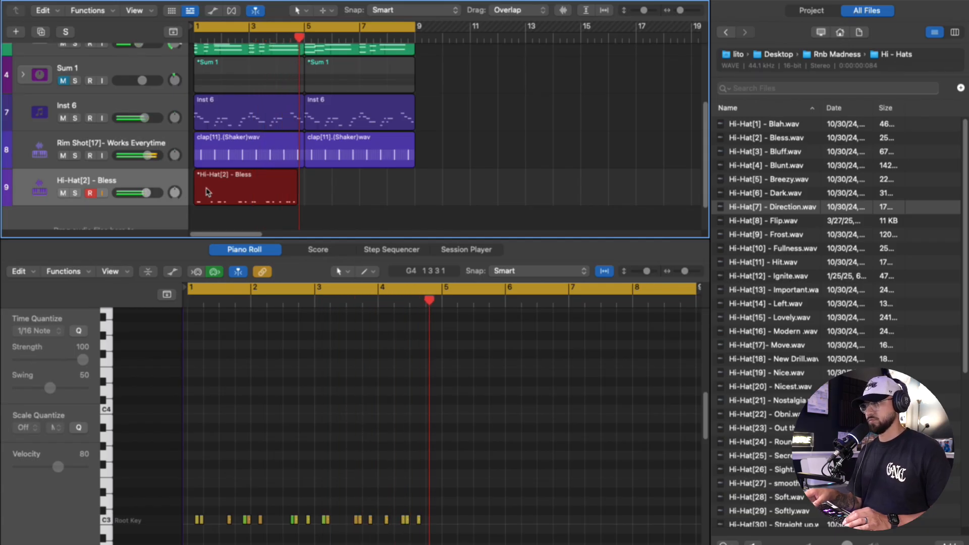
key("space")
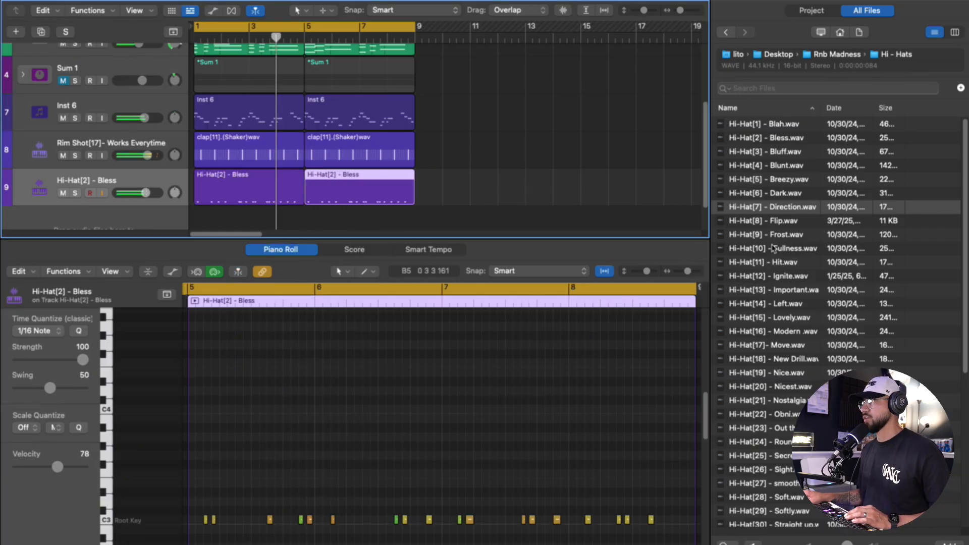
scroll(787, 237, "down", 5)
- Audition other hi-hats and replace the hi-hat track's sample with Hi-Hat[21] - Nostalgia while the loop plays
left_click(788, 236)
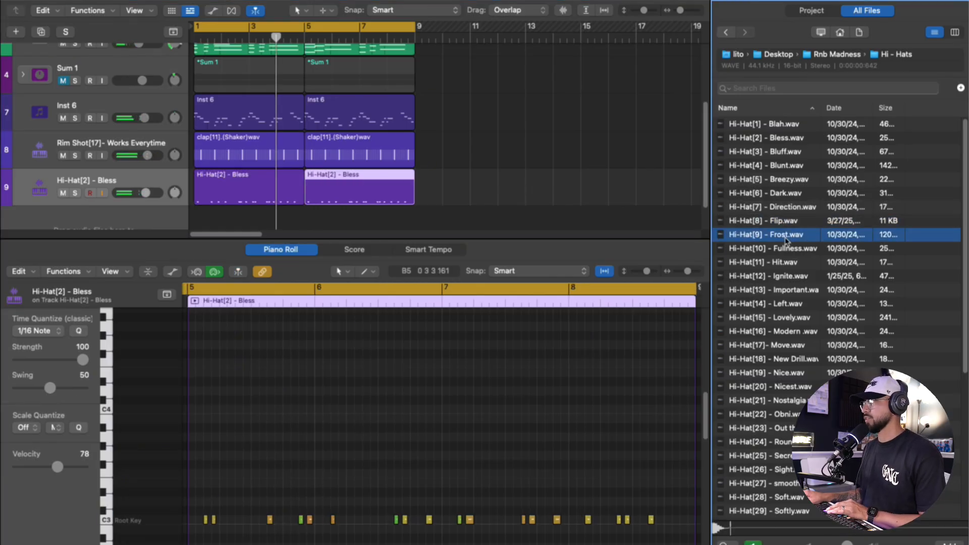
left_click(795, 213)
left_click_drag(796, 214, 146, 184)
key("space")
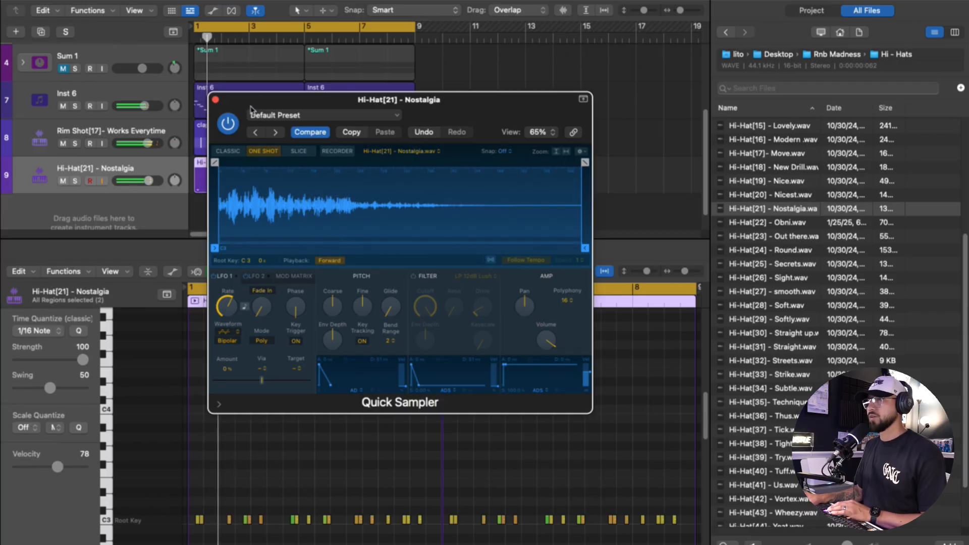
left_click(215, 99)
left_click(148, 180)
- Add Kick[17].(Room)wav from the kick folder as a new Quick Sampler track
left_click(731, 33)
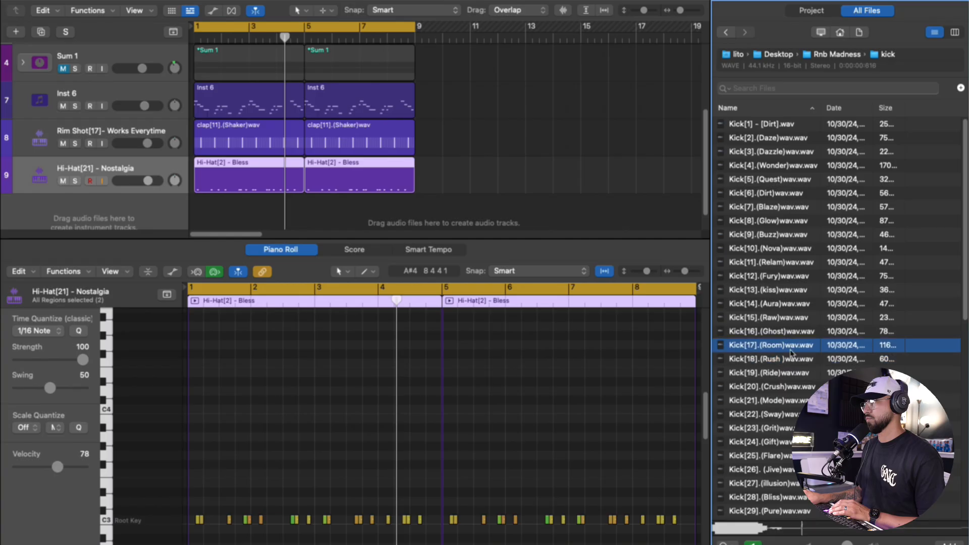
left_click_drag(791, 352, 68, 162)
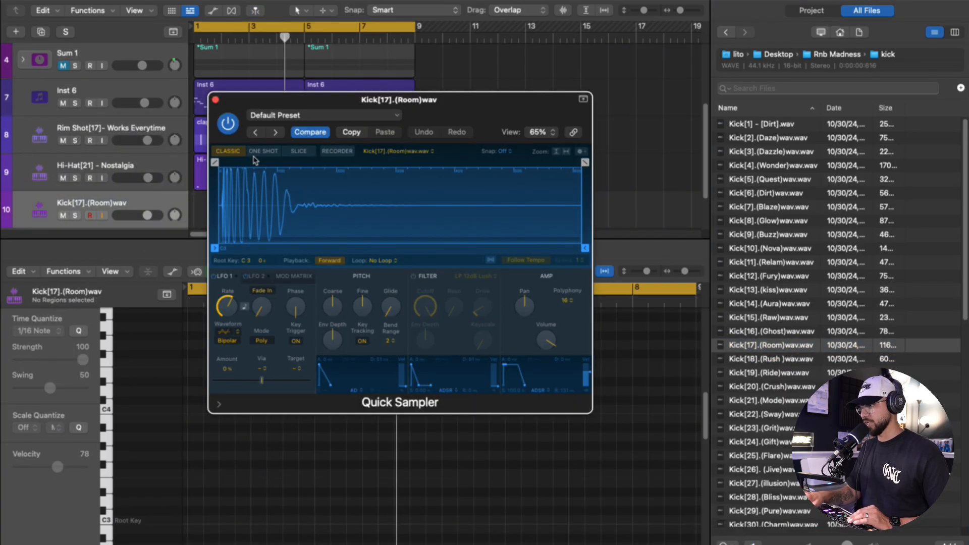
left_click(215, 99)
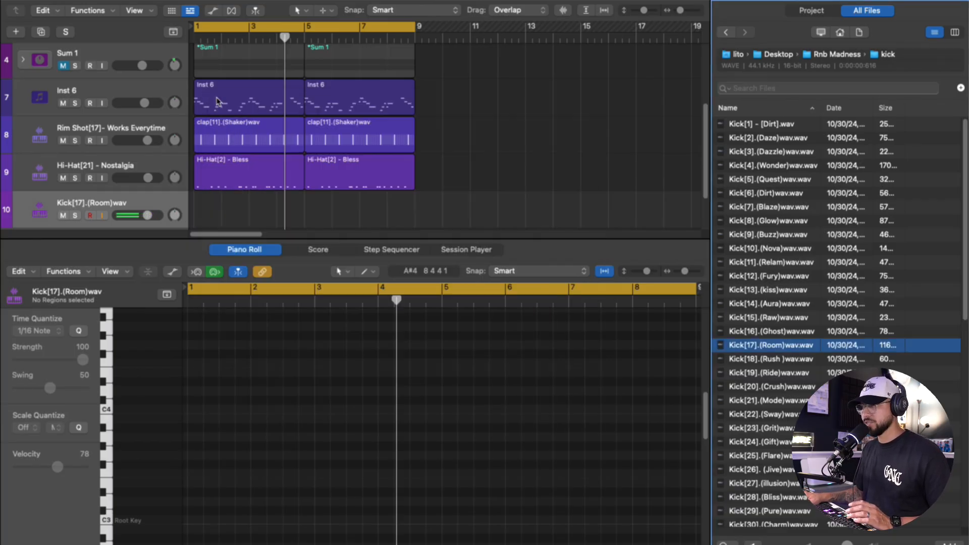
- Create a kick step pattern starting at bar 1 with hits on steps 1, 2 and 12
left_click(381, 250)
left_click(209, 317)
left_click_drag(336, 217, 253, 217)
left_click(240, 317)
- Extend the kick pattern to 64 steps and set its first-half hits to steps 1, 2, 11, 19, 27 and 28
left_click(666, 293)
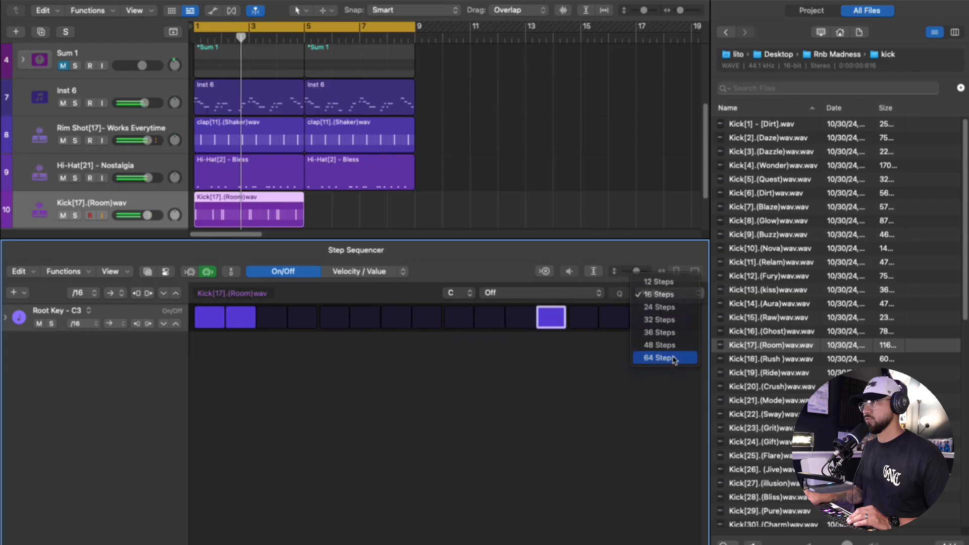
left_click(671, 359)
left_click(358, 321)
left_click(372, 321)
left_click(483, 323)
left_click(467, 323)
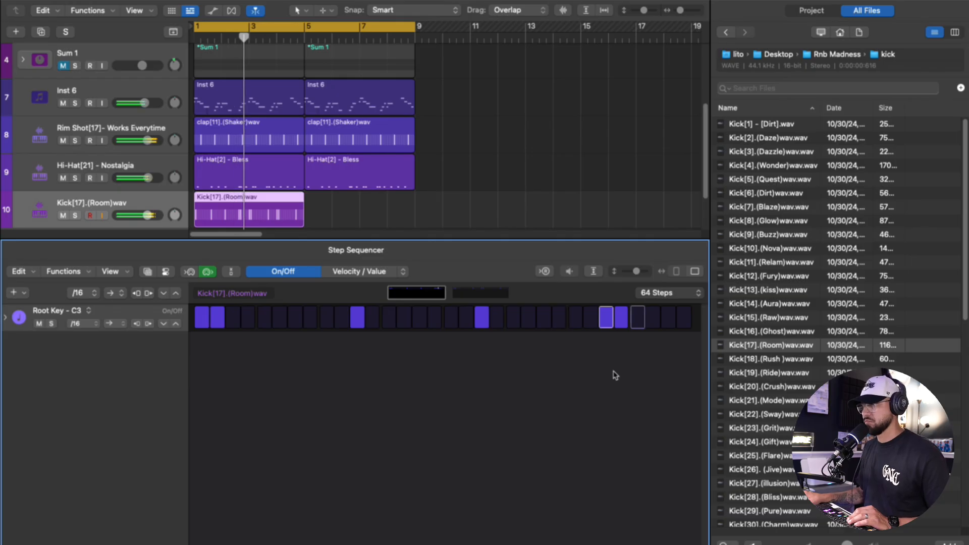
- Program the kick pattern's second half with hits on steps 33, 35, 43, 49, 50 and 59
left_click(486, 294)
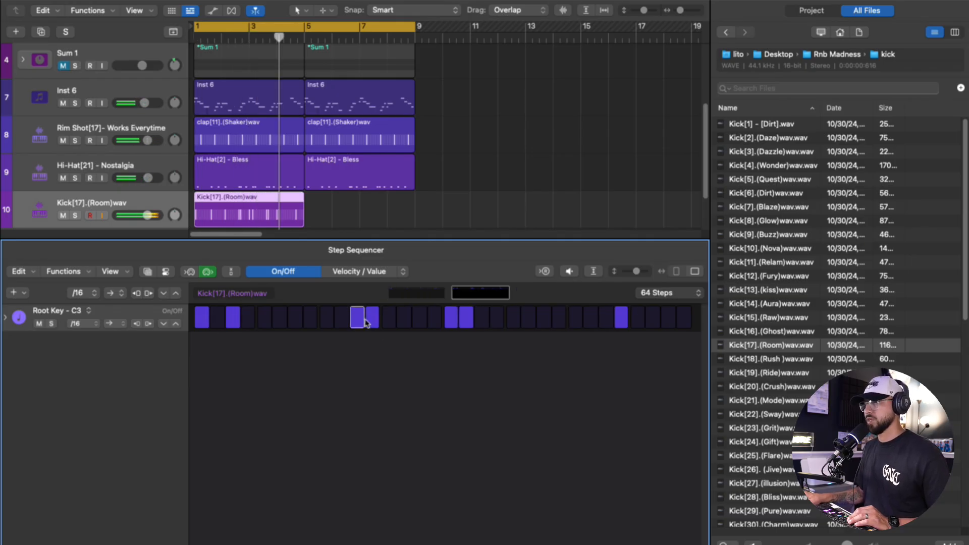
left_click(607, 325)
left_click(624, 324)
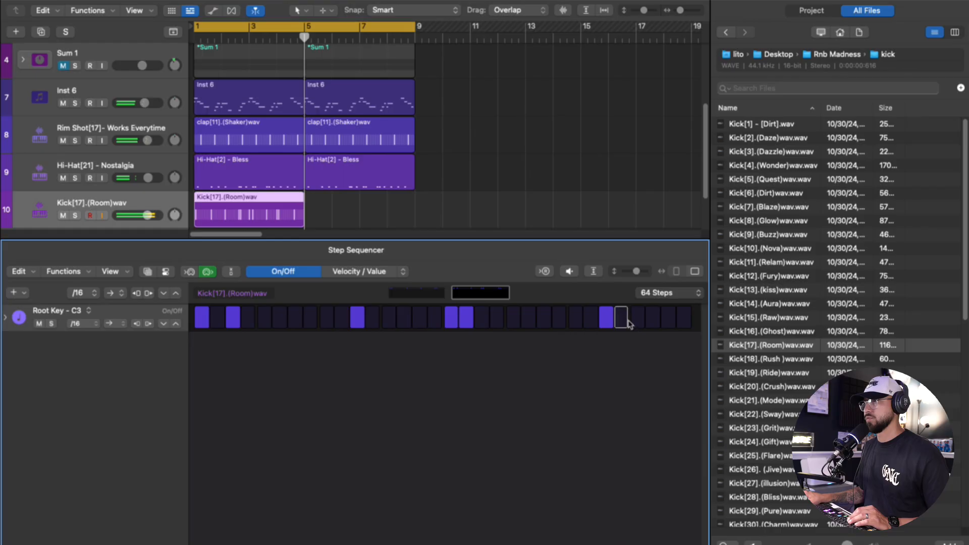
- Play the kick pattern from around bar 3 and repeat its region over bars 5 to 8
left_click(252, 41)
key("space")
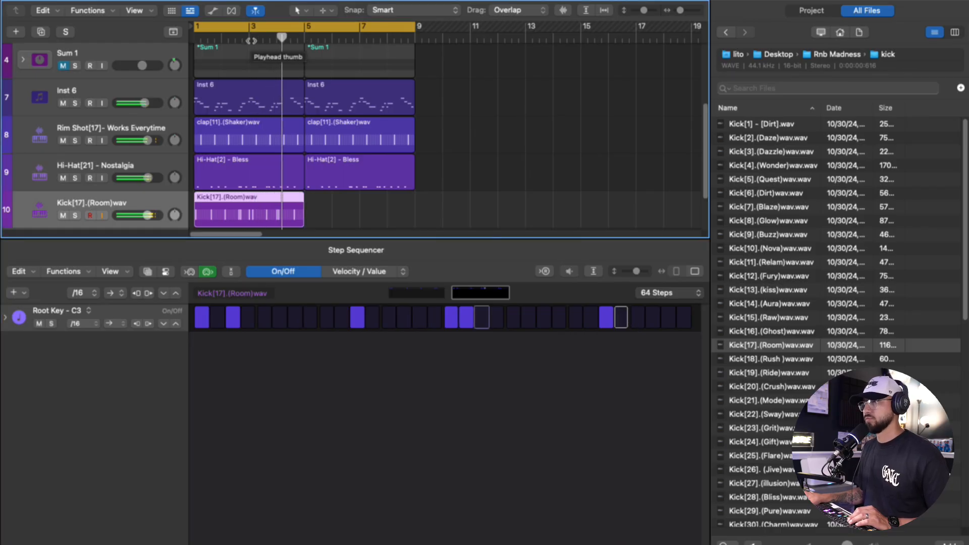
key("space")
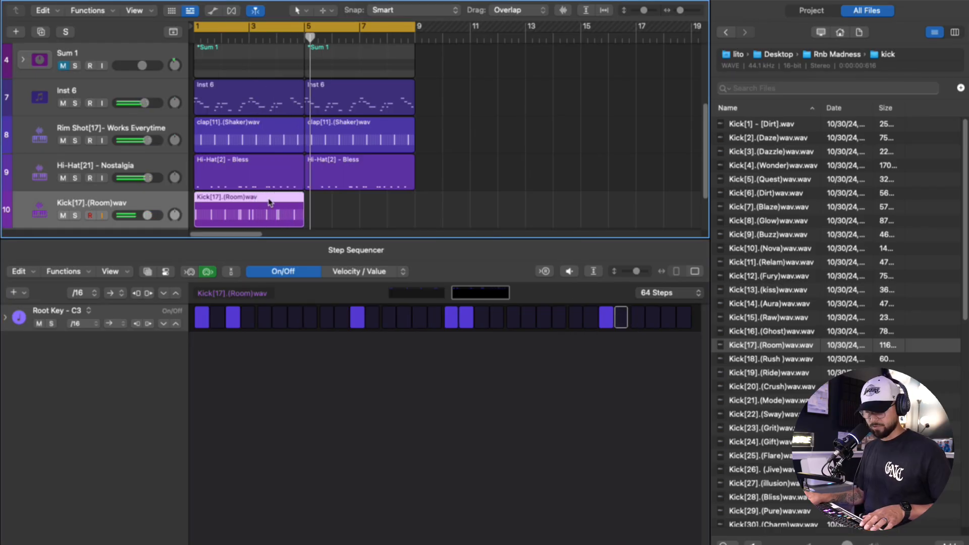
key("super+r")
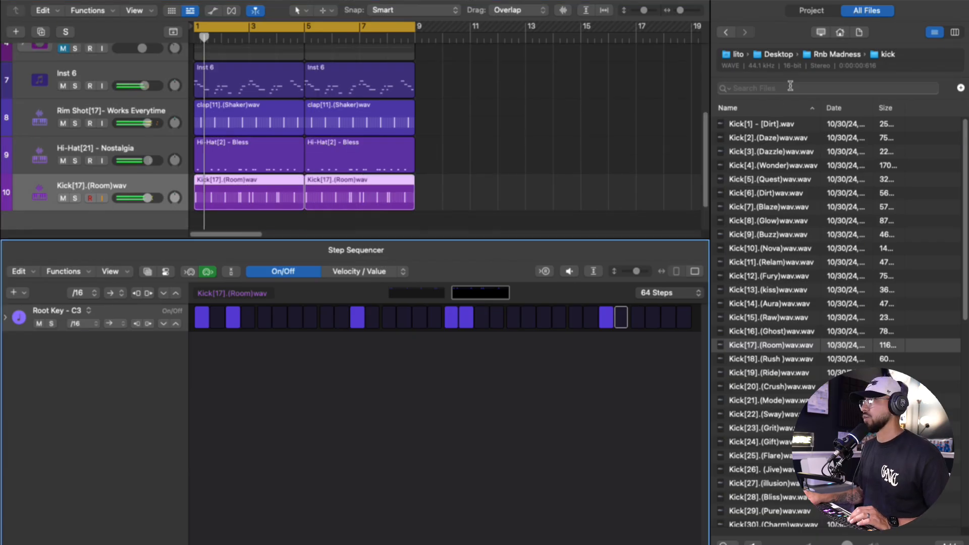
- Add Open Hat[4] - Form from the Open hat folder as a new track and record two hits within the first four bars
left_click(778, 55)
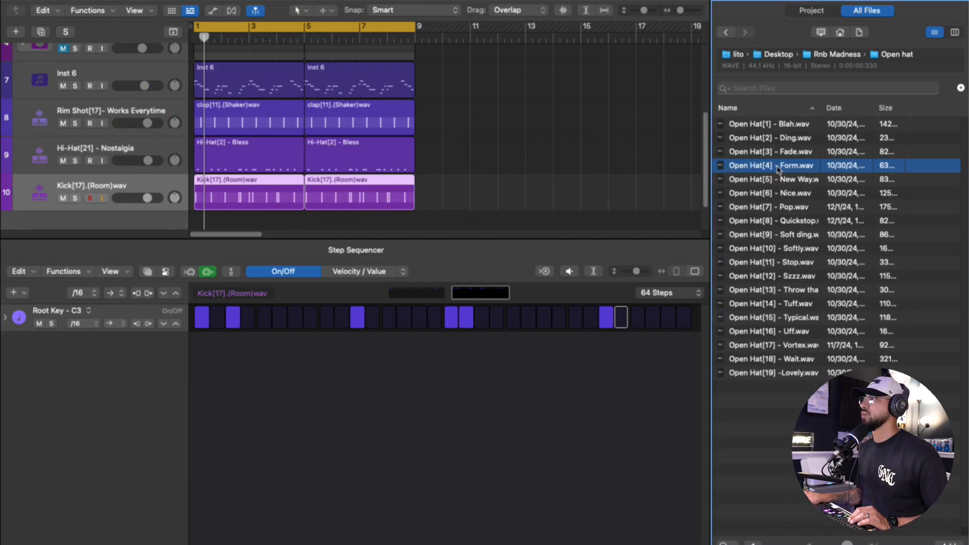
left_click(783, 153)
left_click_drag(786, 165, 135, 167)
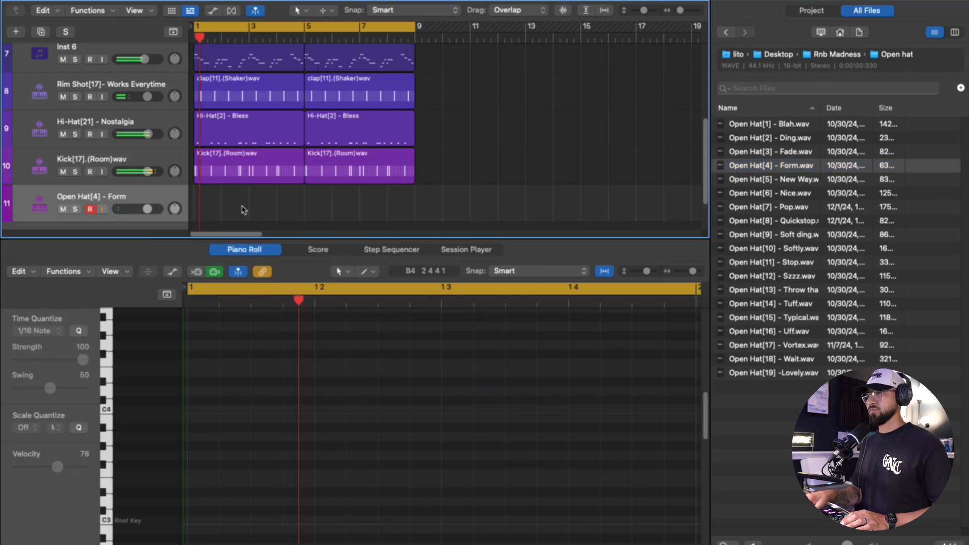
key("r")
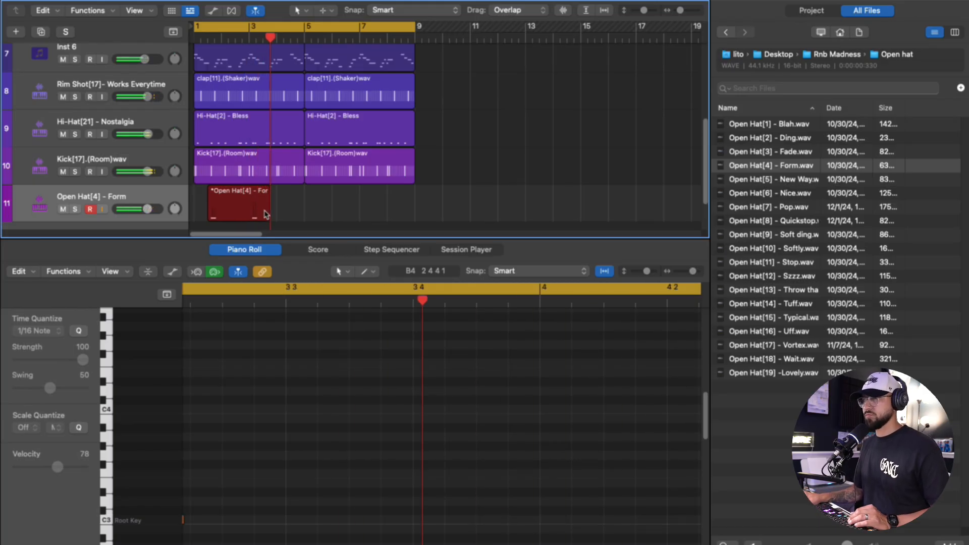
key("space")
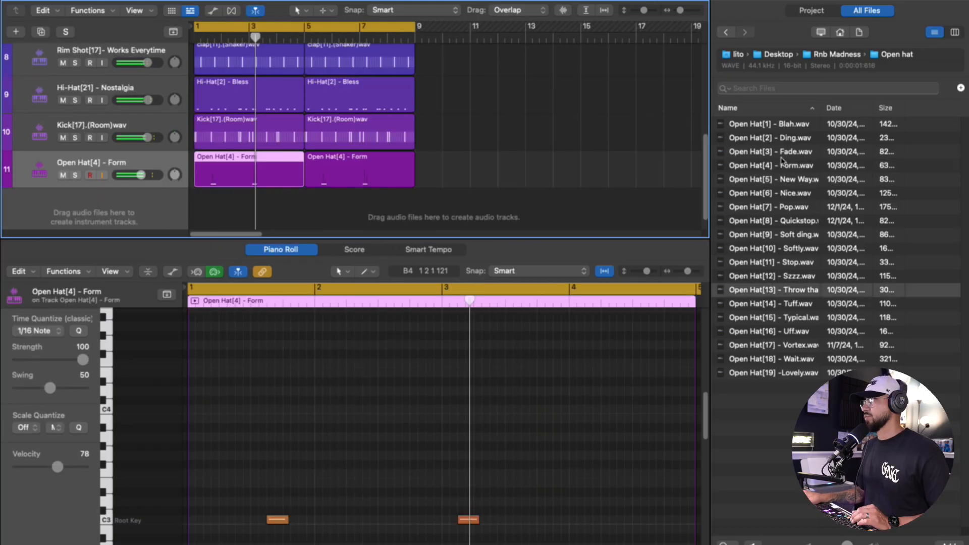
- Add Open Hat[2] - Ding as a new track and record a single hit near the end of bar 8
left_click_drag(784, 139, 144, 161)
key("r")
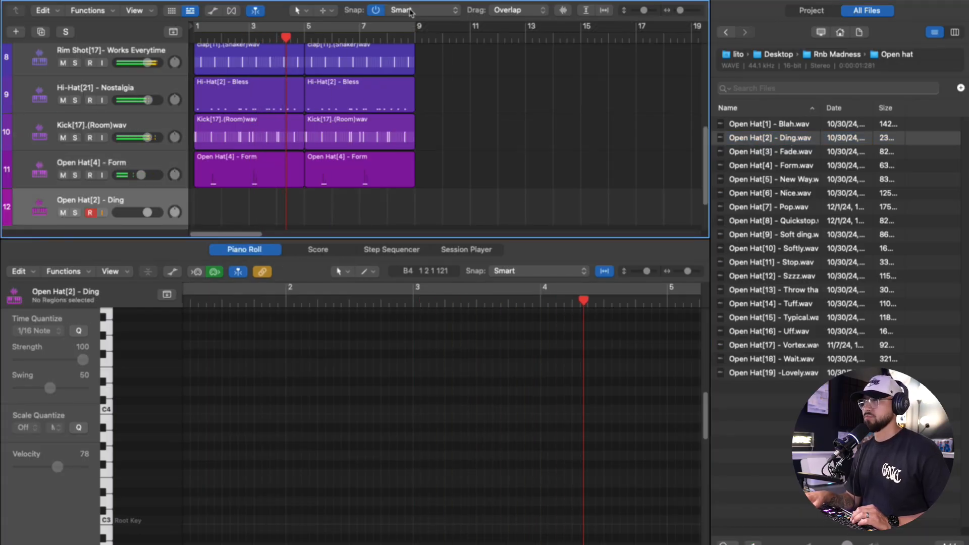
left_click_drag(329, 217, 407, 218)
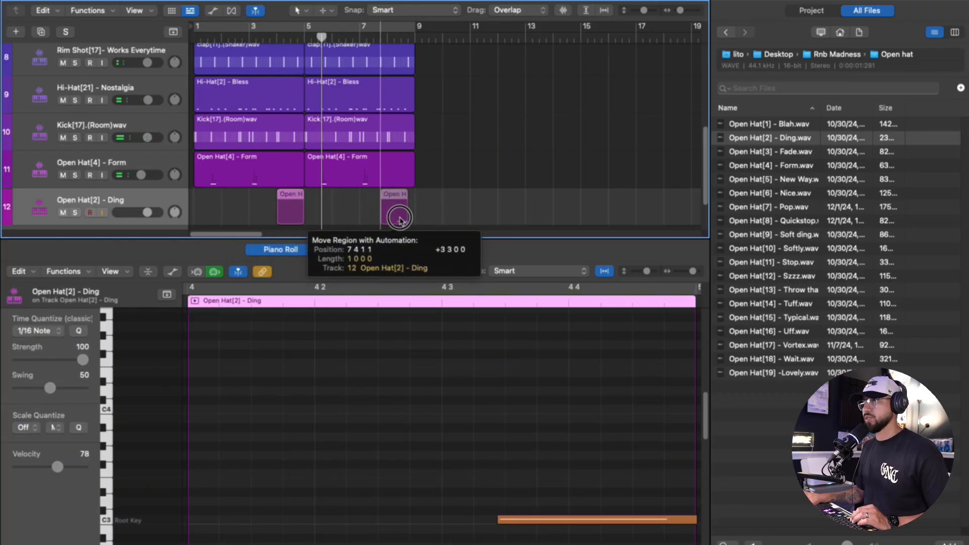
key("space")
left_click(601, 520)
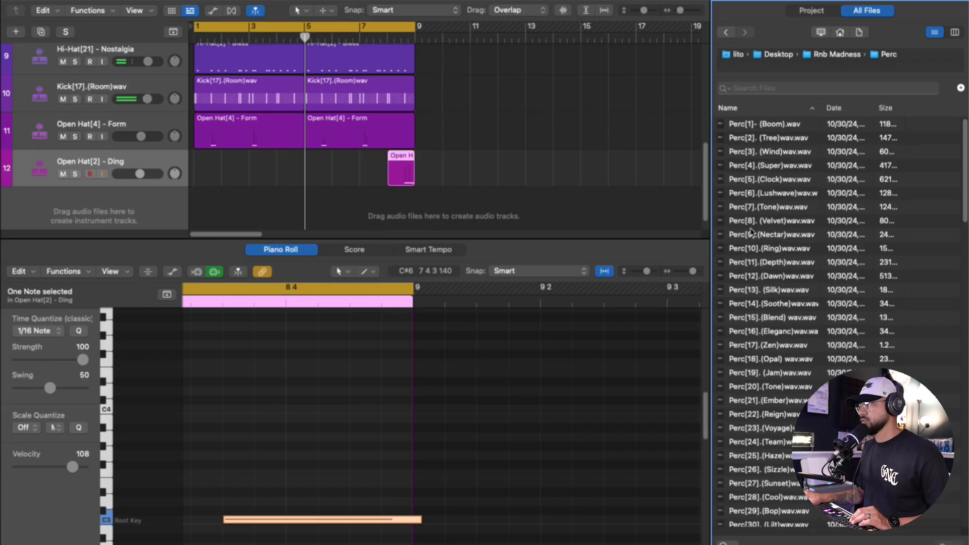
- Browse the Perc folder and add Perc[119].(Embrace zap)wav as a new sampler track
left_click(762, 194)
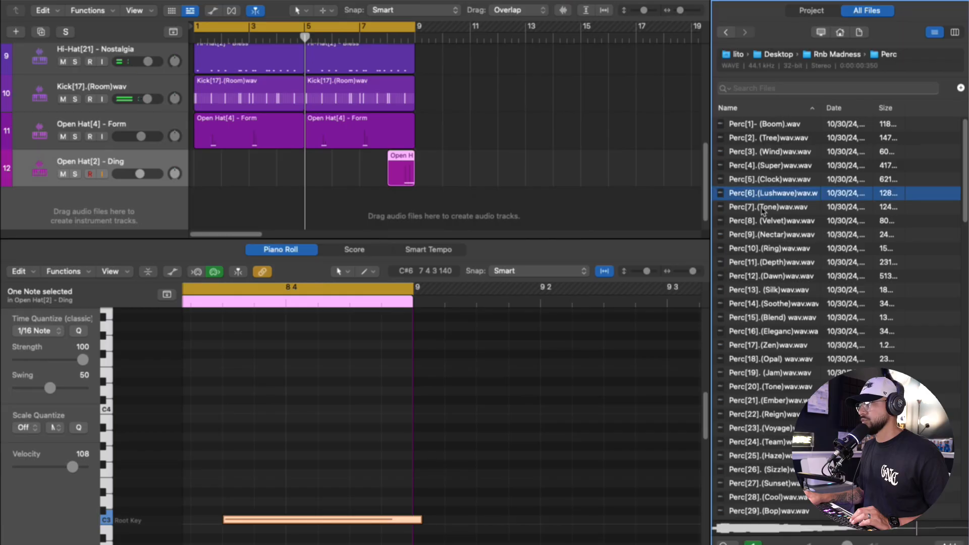
scroll(781, 459, "down", 20)
left_click_drag(790, 526, 126, 163)
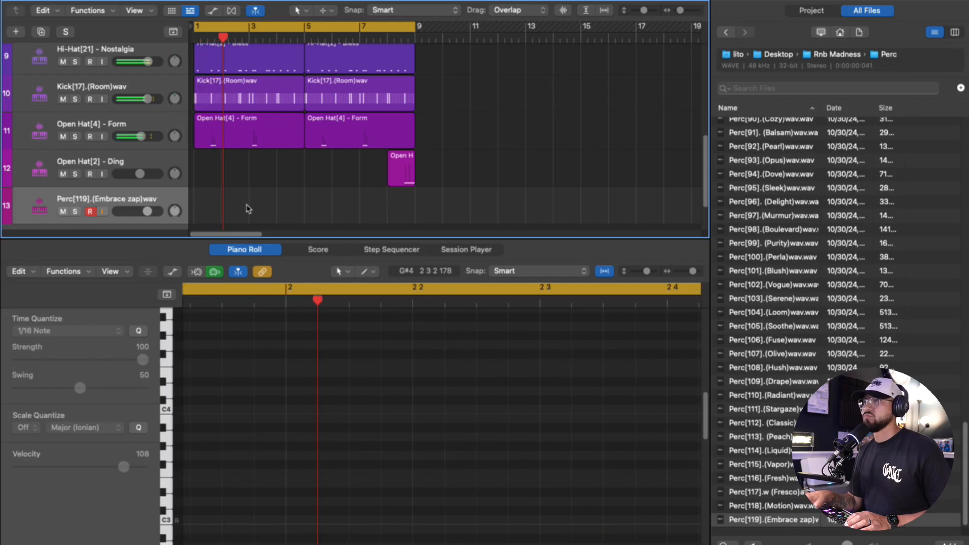
- Record two percussion hits just before bar 3, extend the region to bars 1 to 4 and repeat it over bars 5 to 8
key("r")
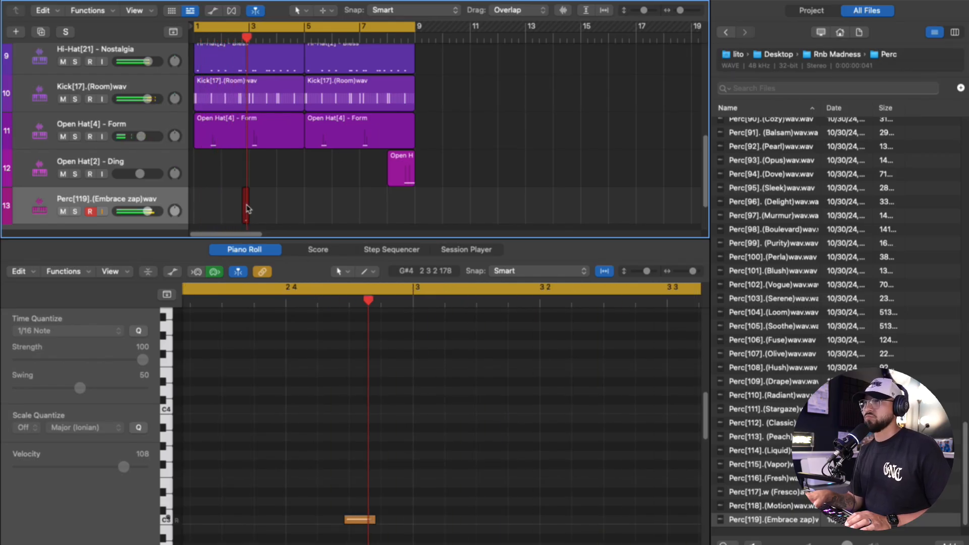
key("space")
left_click_drag(251, 217, 196, 208)
double_click(261, 195)
left_click(261, 195)
key("super+r")
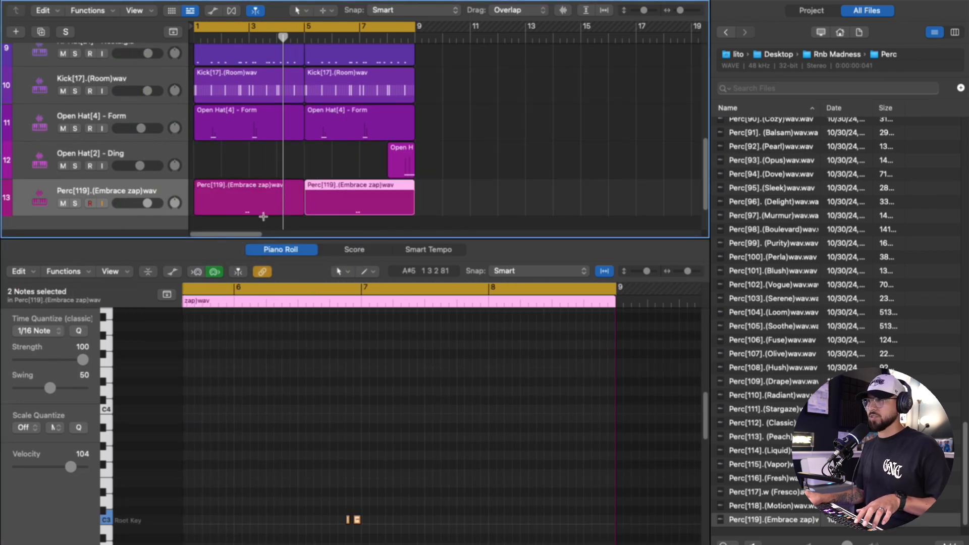
- Browse from the Perc folder to the Fav Xtras folder and add Perc[7].[ Bubble ]wav as a new sampler track
left_click(792, 245)
scroll(793, 242, "up", 10)
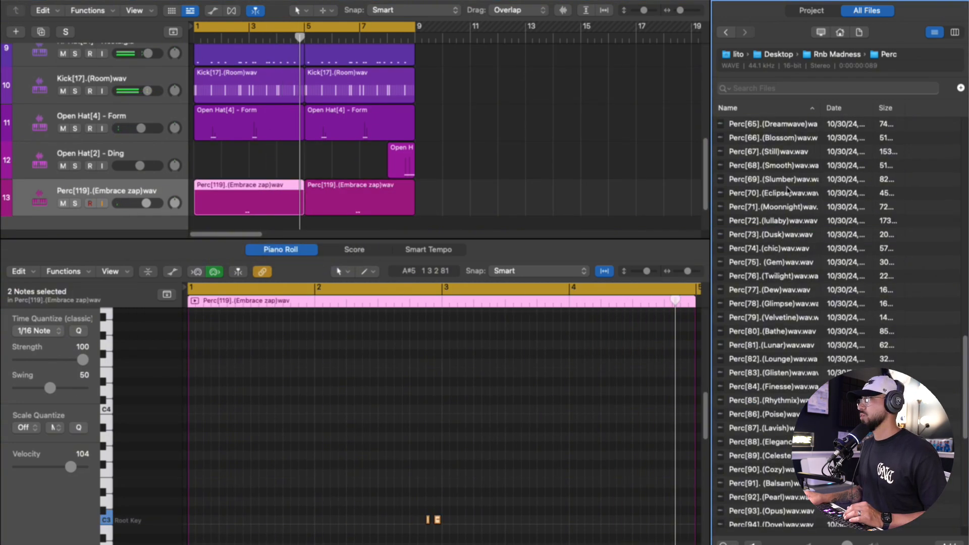
scroll(790, 227, "up", 8)
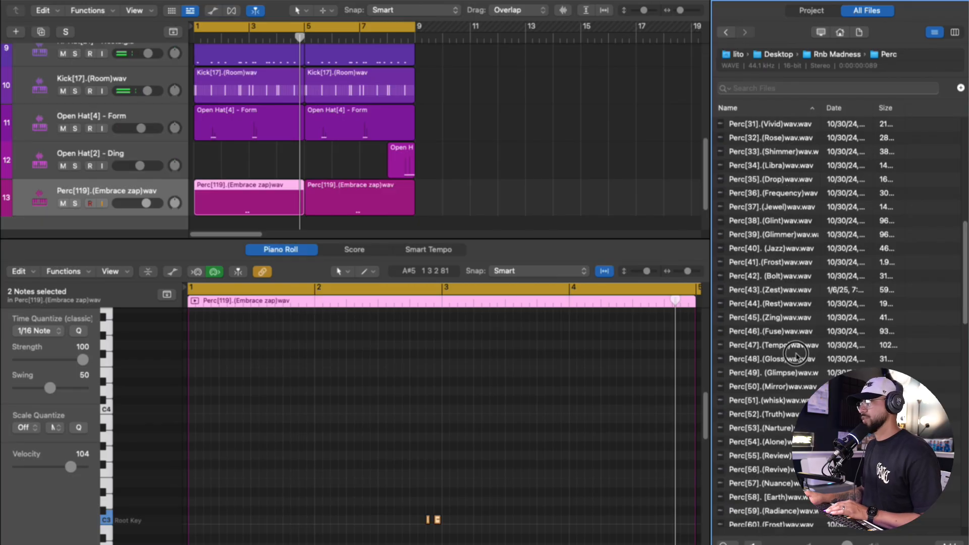
left_click(727, 33)
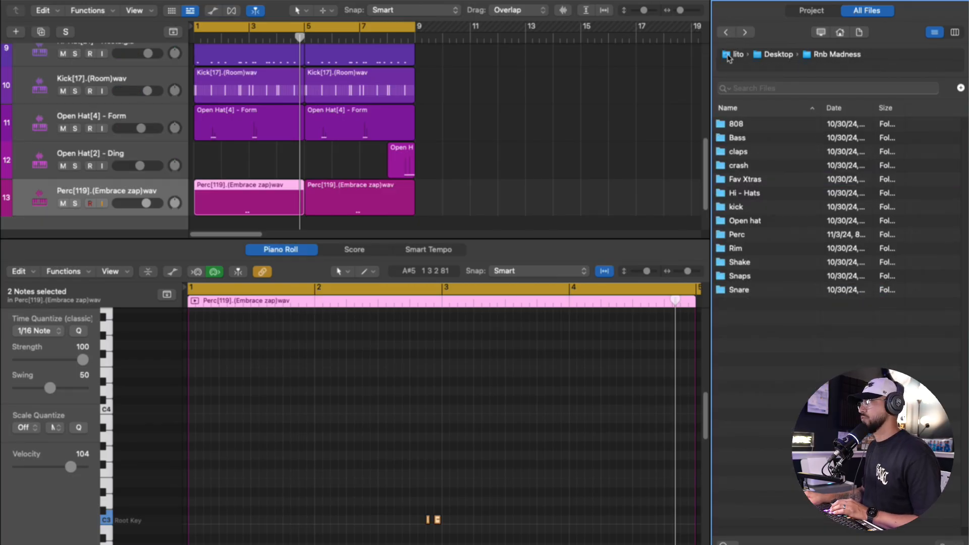
double_click(746, 179)
left_click_drag(752, 207, 114, 159)
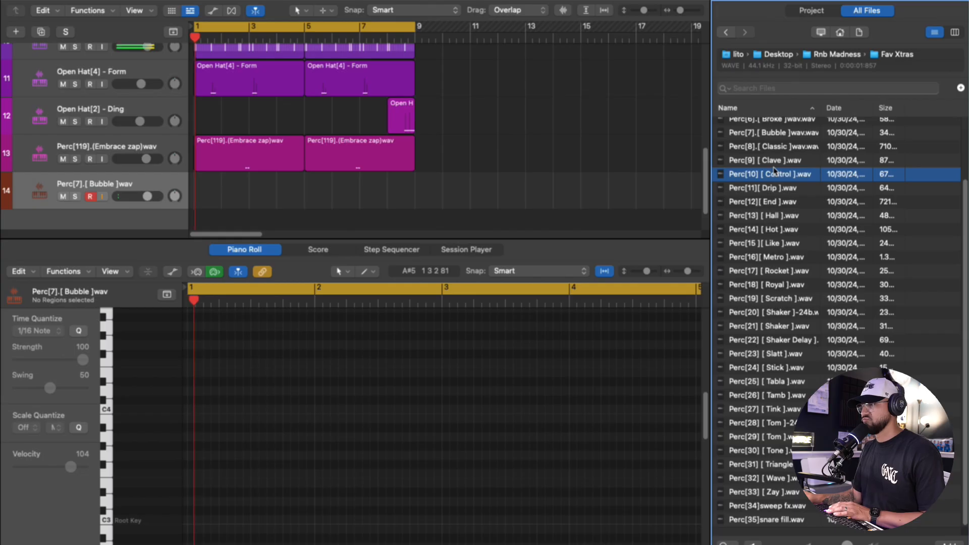
- Record two Bubble percussion hits in bar 4, extend the region to bars 1 to 4 and repeat it over bars 5 to 8
key("space")
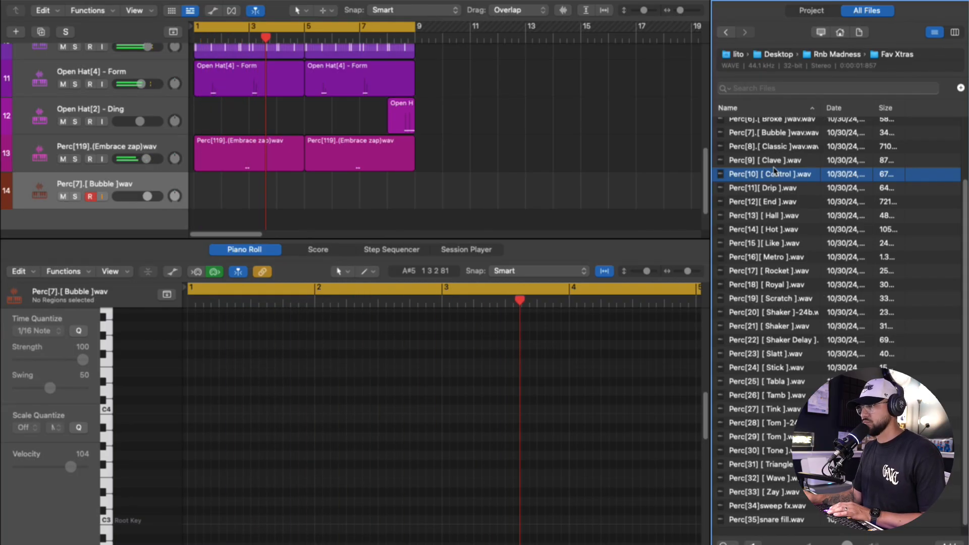
key("r")
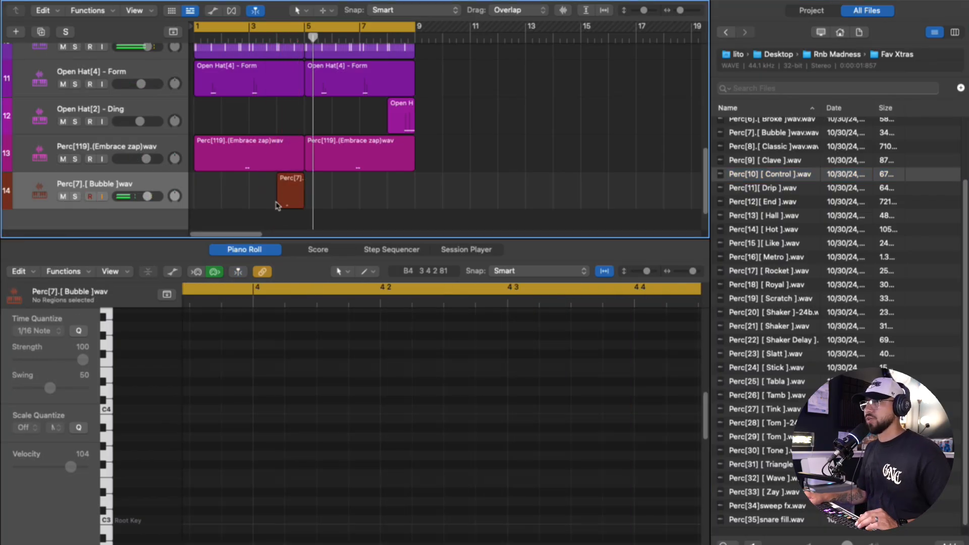
left_click_drag(279, 202, 196, 200)
key("super+r")
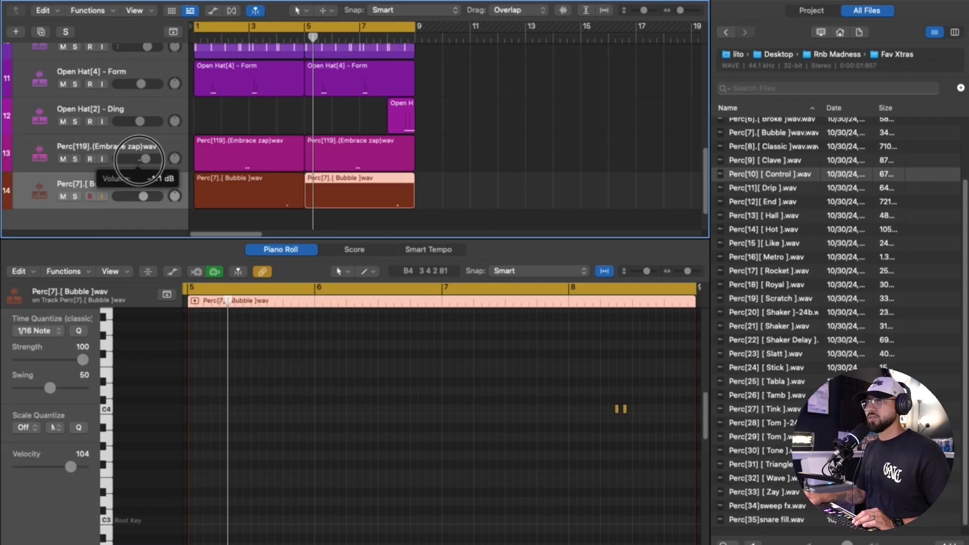
- Return to the Rnb Madness kit's main folder through the Desktop folder
left_click(769, 57)
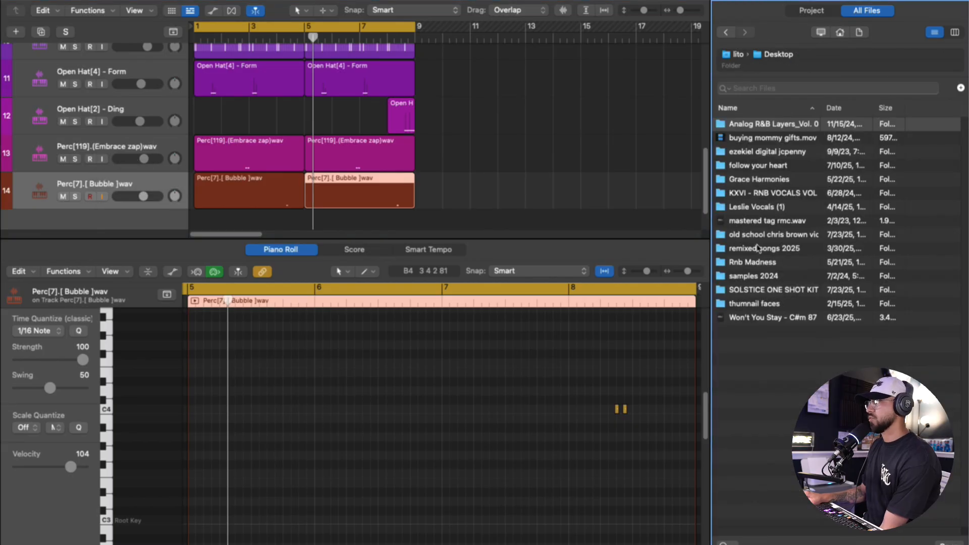
left_click(757, 262)
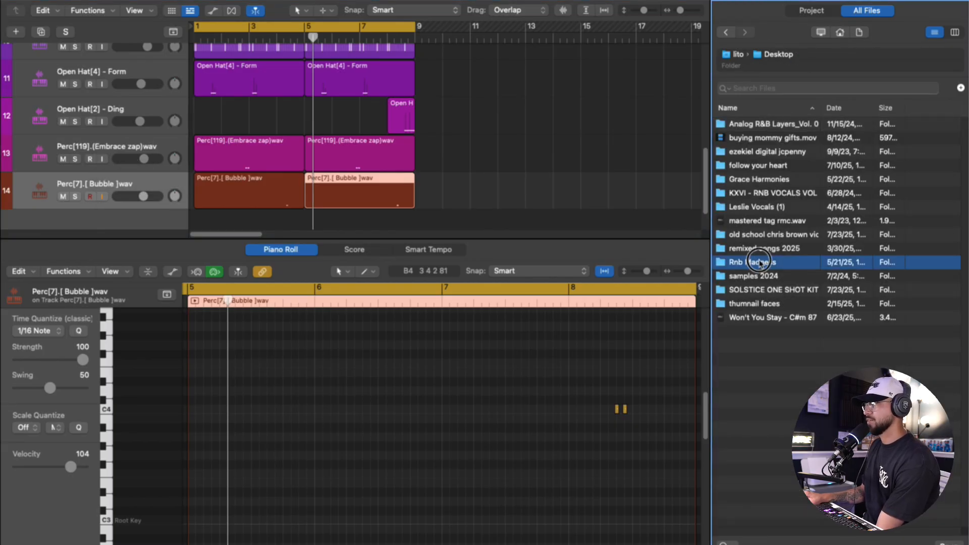
double_click(761, 263)
- Set the clap pattern to 64 steps, add a hit one step before its last hit, and delete the copy over bars 5 to 8
scroll(328, 144, "up", 2)
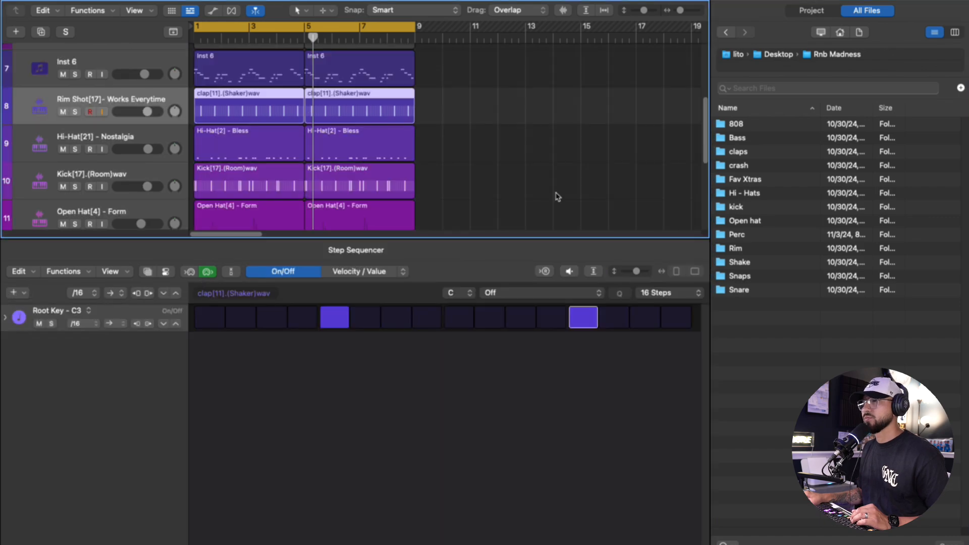
left_click(670, 293)
left_click(654, 357)
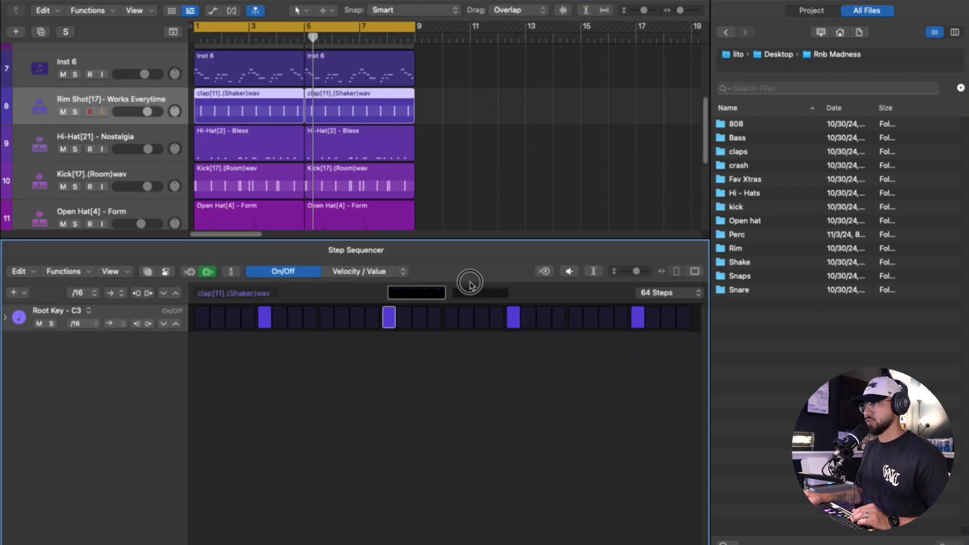
left_click(621, 319)
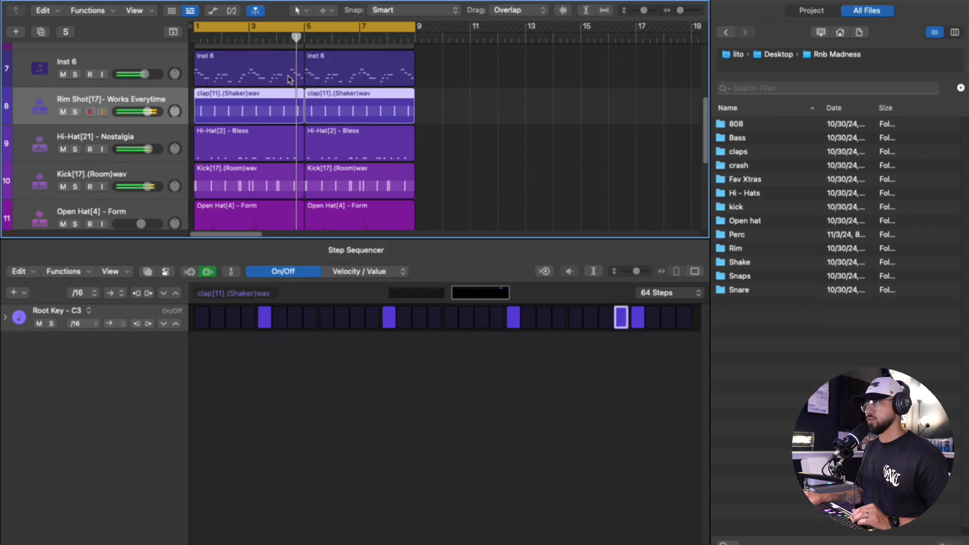
left_click(347, 110)
key("Delete")
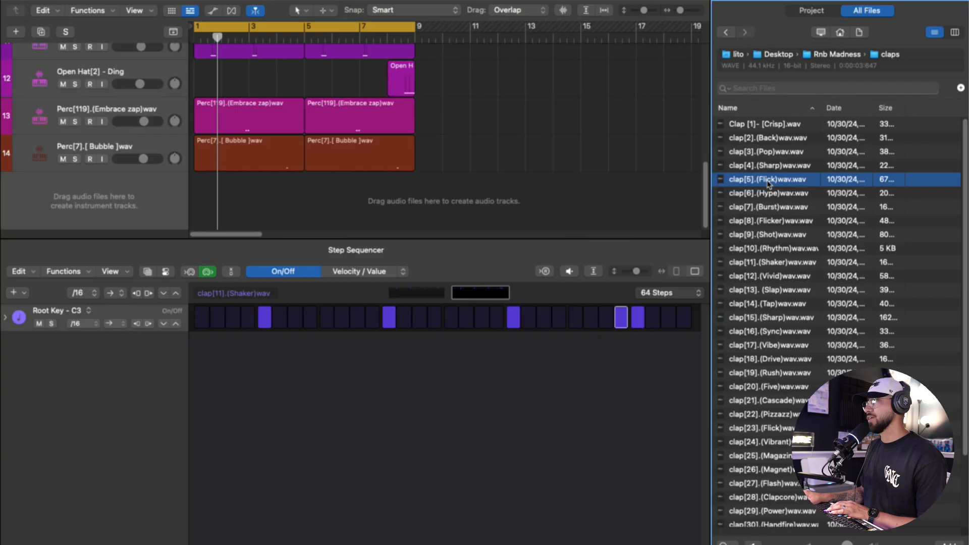
- Add clap[5].(Flick)wav from the claps folder as a new track and place a single hit at the start of bar 1
left_click_drag(768, 179, 130, 167)
left_click(215, 99)
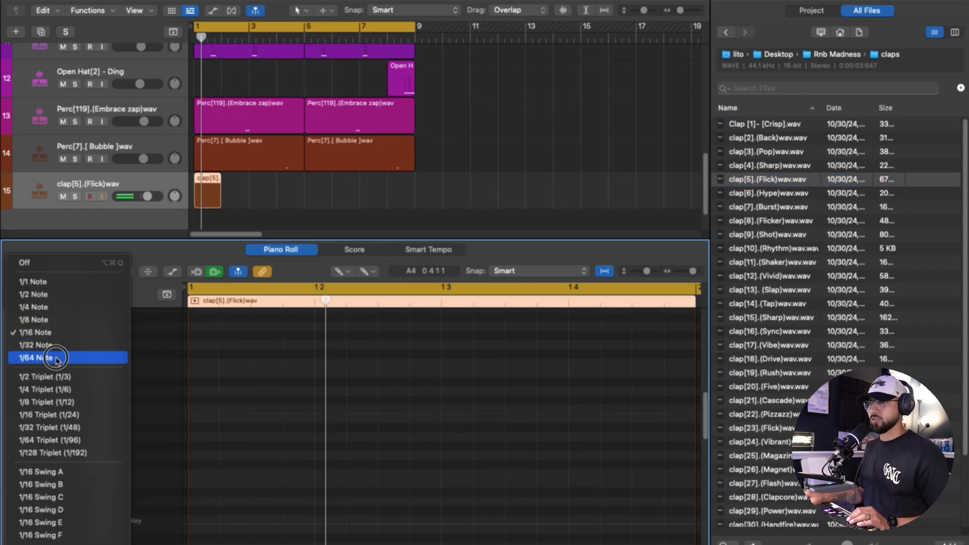
left_click(56, 358)
left_click_drag(193, 518, 199, 519)
mouse_move(191, 417)
left_mouse_down()
mouse_move(280, 418)
mouse_move(262, 415)
left_mouse_up()
left_click_drag(191, 544, 292, 438)
- Record a bass line on the Inst 15 track over bars 1 to 4 and adjust its notes
key("space")
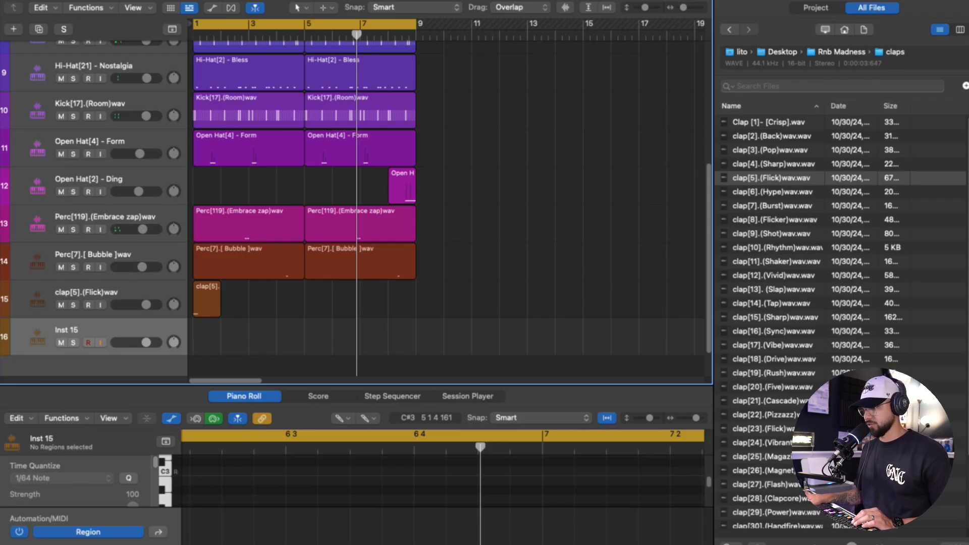
key("r")
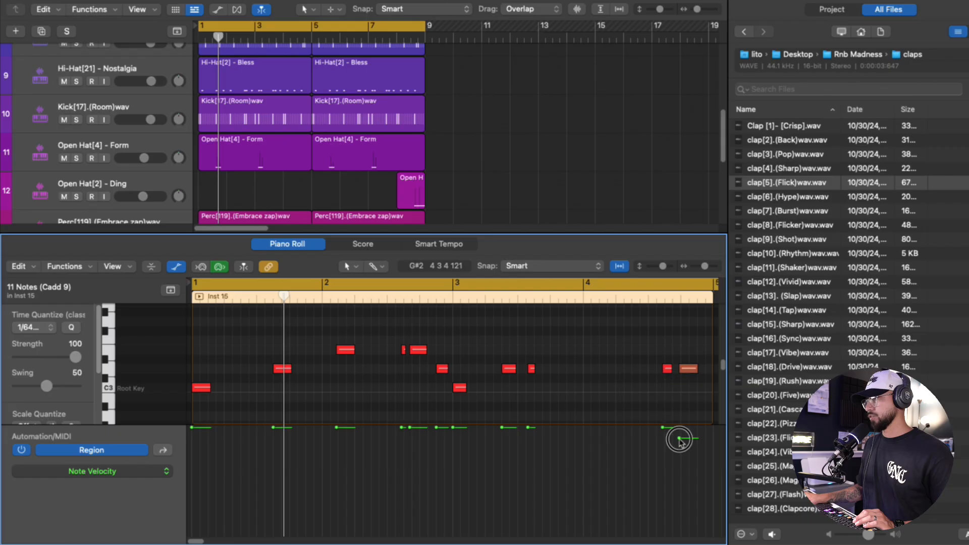
left_click_drag(411, 348, 407, 346)
left_click_drag(201, 164, 426, 156)
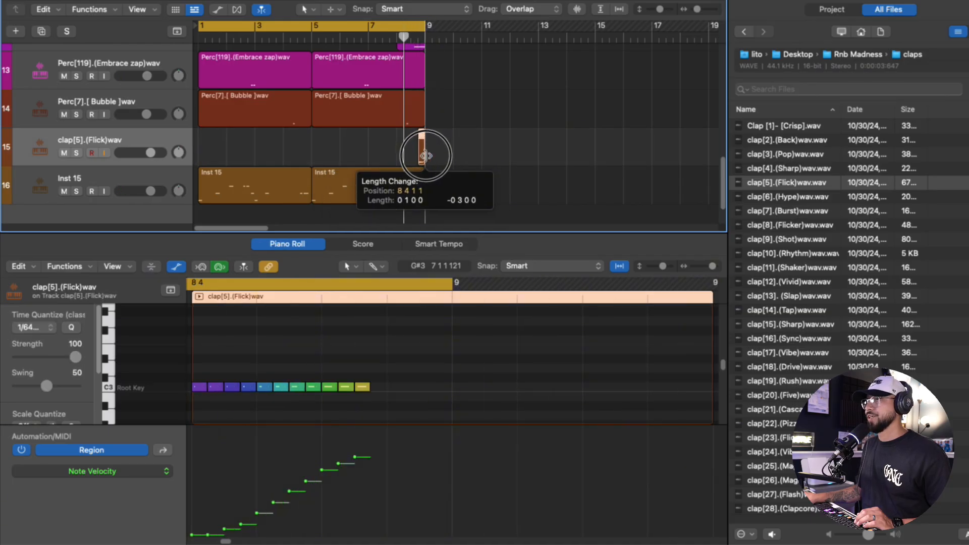
left_click(415, 30)
- Pan the drum channels slightly off-centre during playback, from -8 on the rim shot across to +2 on the Bubble percussion
key("space")
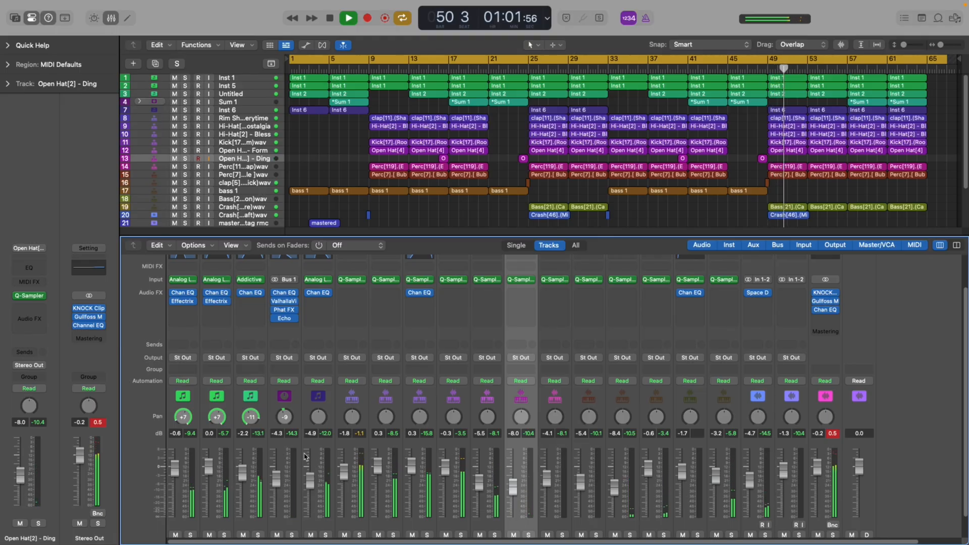
left_click_drag(352, 417, 593, 419)
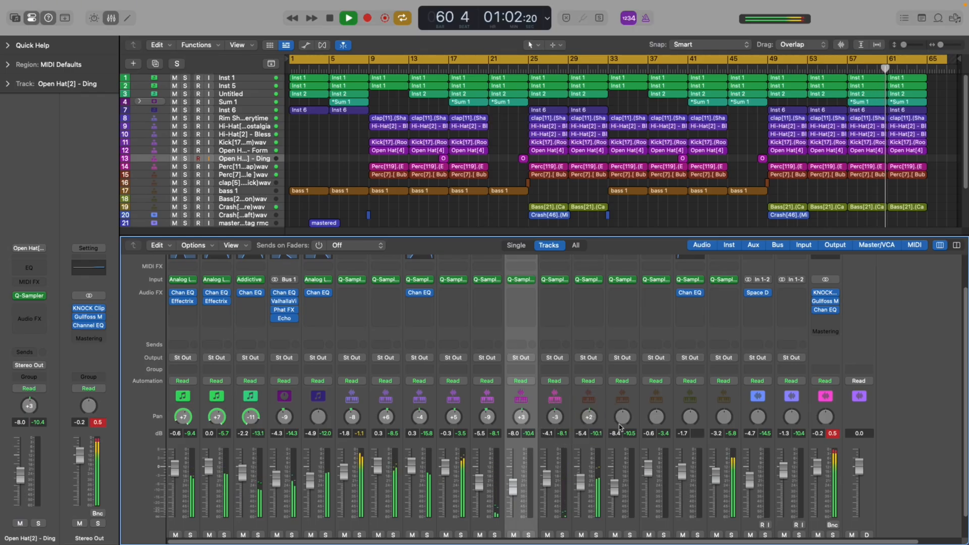